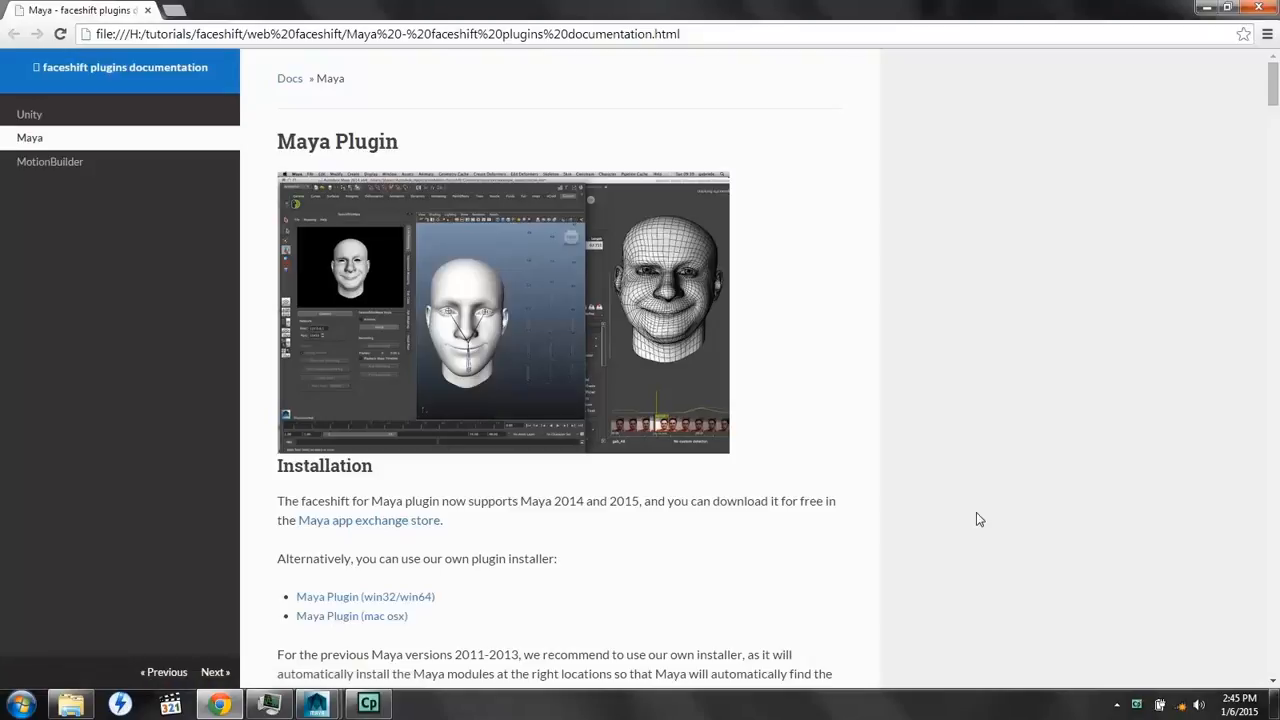
- Read the Maya plugin's loading instructions and open the saved faceshift maya tutorials page from the web faceshift folder
{"action": "scroll", "coordinate": [976, 512], "scroll_direction": "down", "scroll_amount": 5}
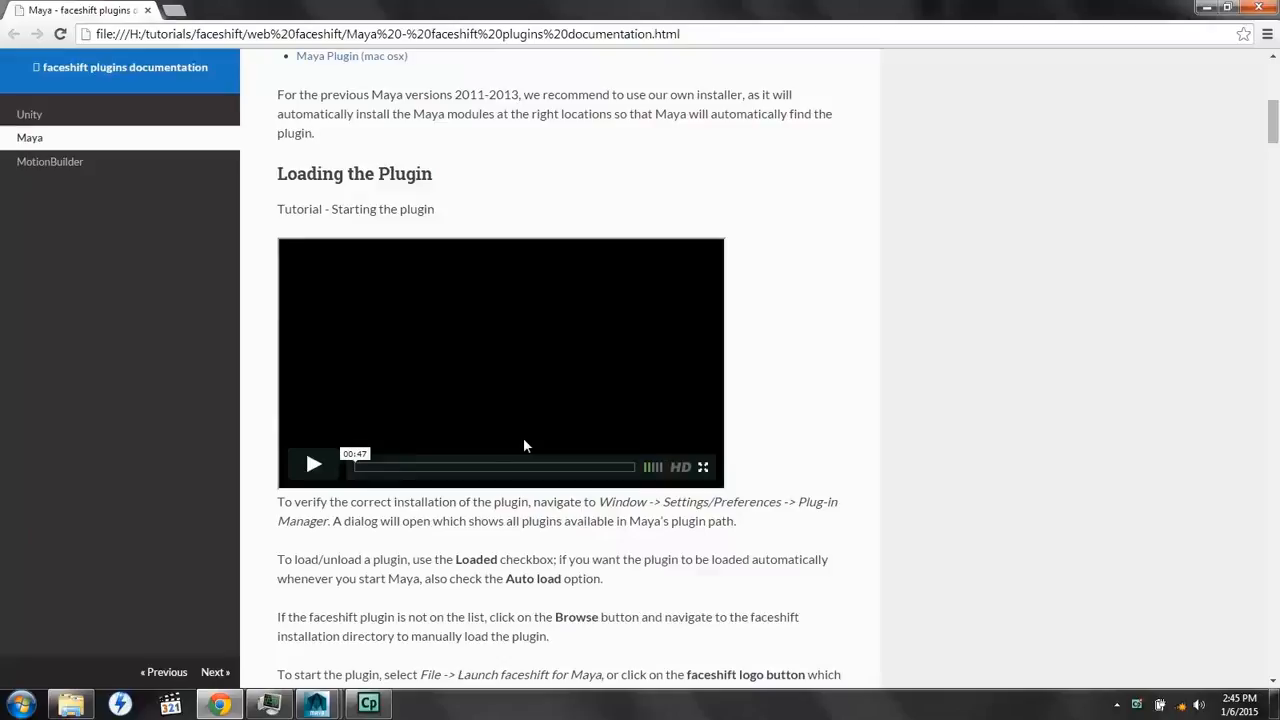
{"action": "left_click", "coordinate": [70, 704]}
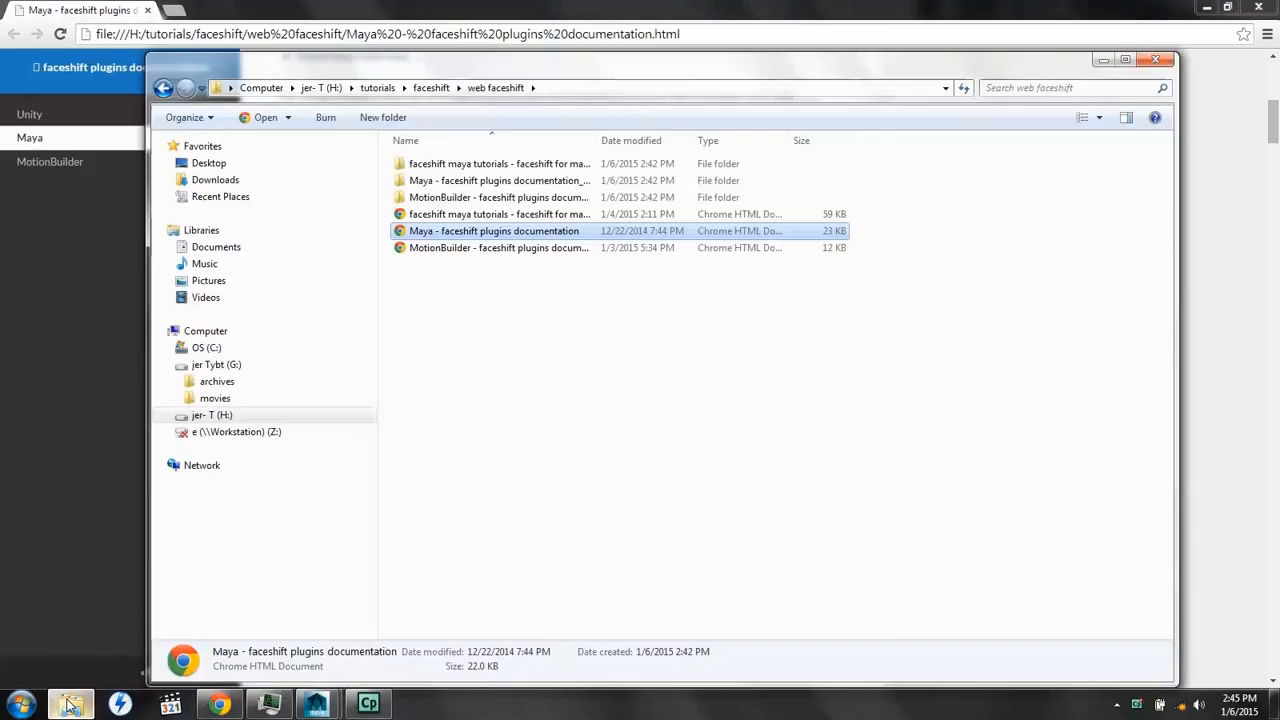
{"action": "double_click", "coordinate": [470, 215]}
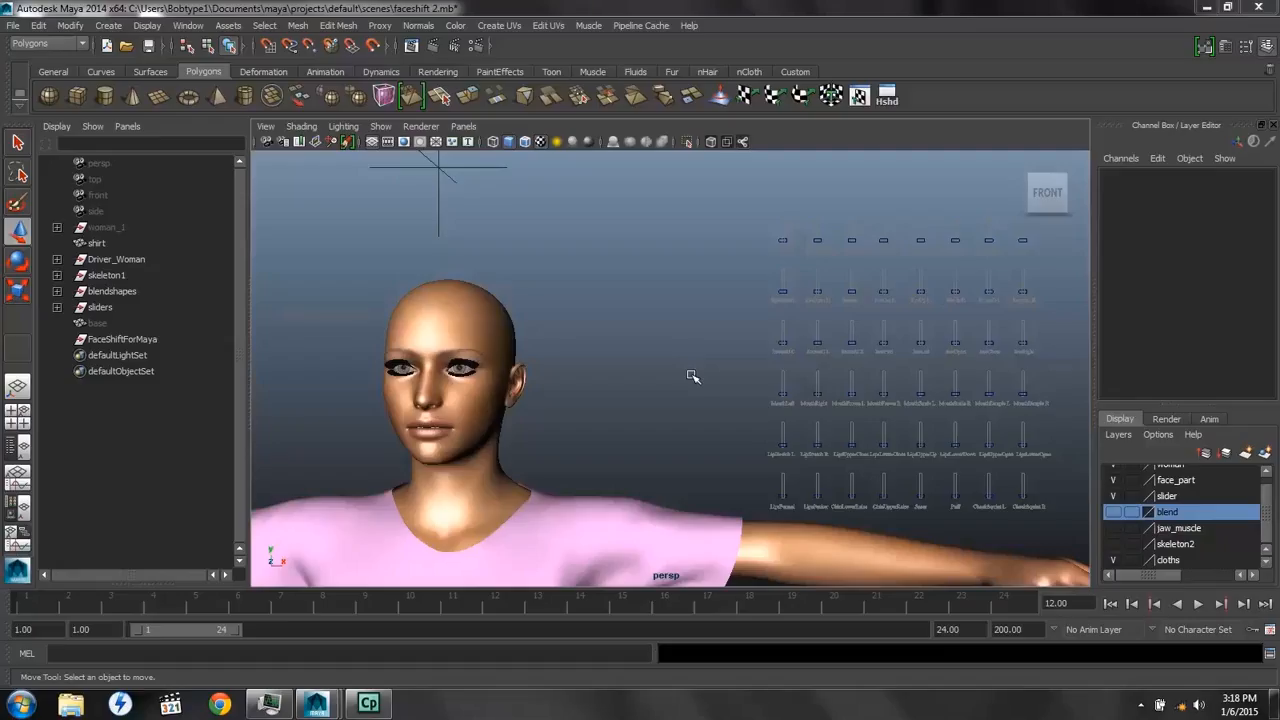
- Check in Maya's Plug-in Manager whether FaceShiftForMaya2014_x64.mll is set to Loaded and Auto load
{"action": "left_click", "coordinate": [192, 27]}
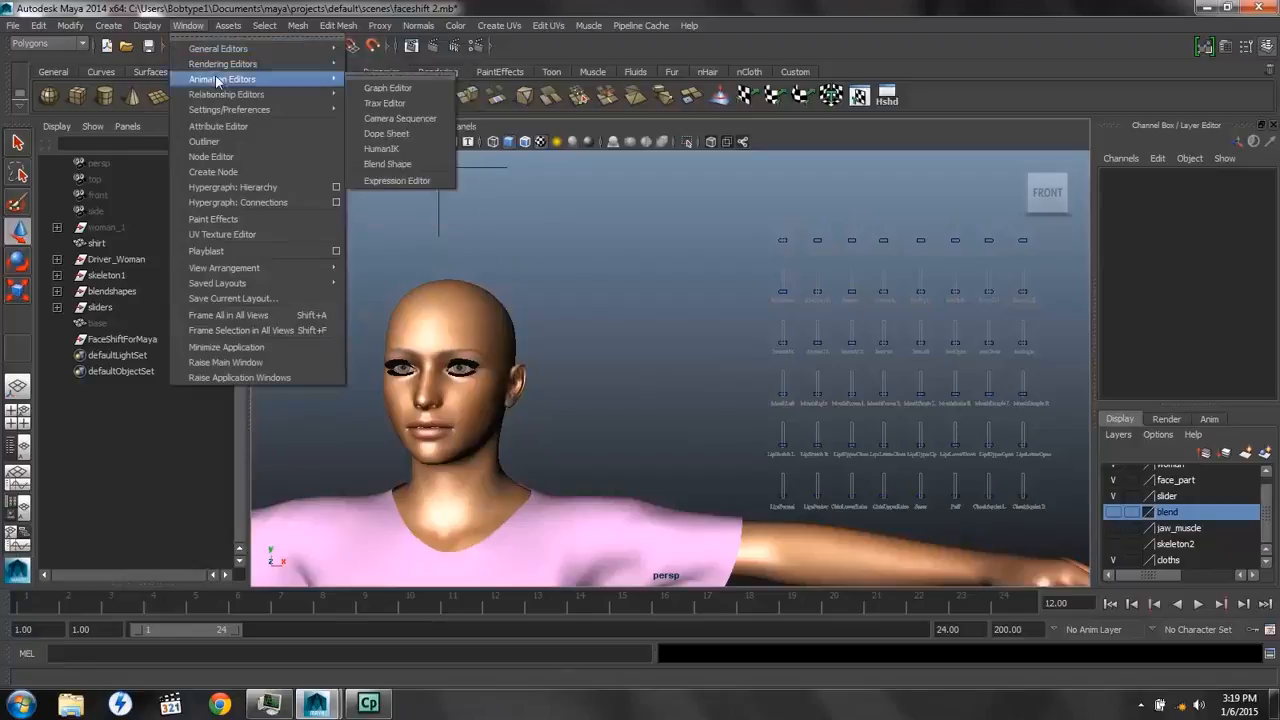
{"action": "mouse_move", "coordinate": [228, 110]}
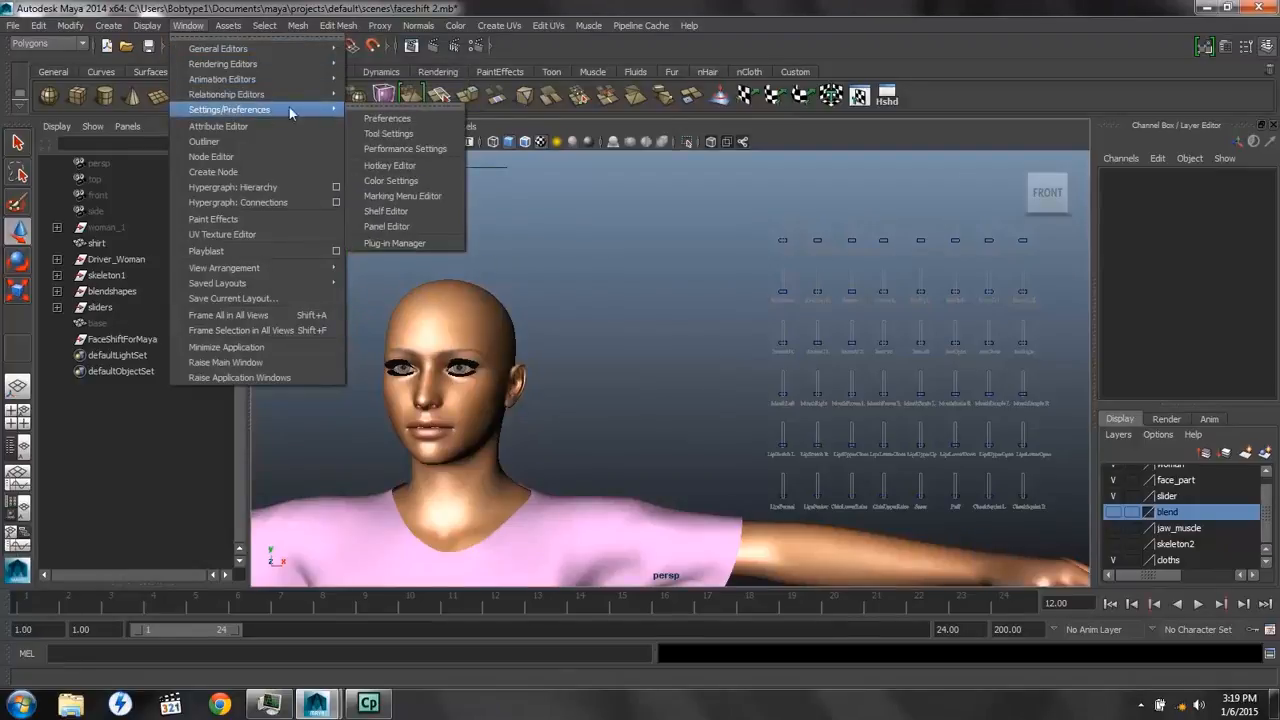
{"action": "left_click", "coordinate": [399, 242]}
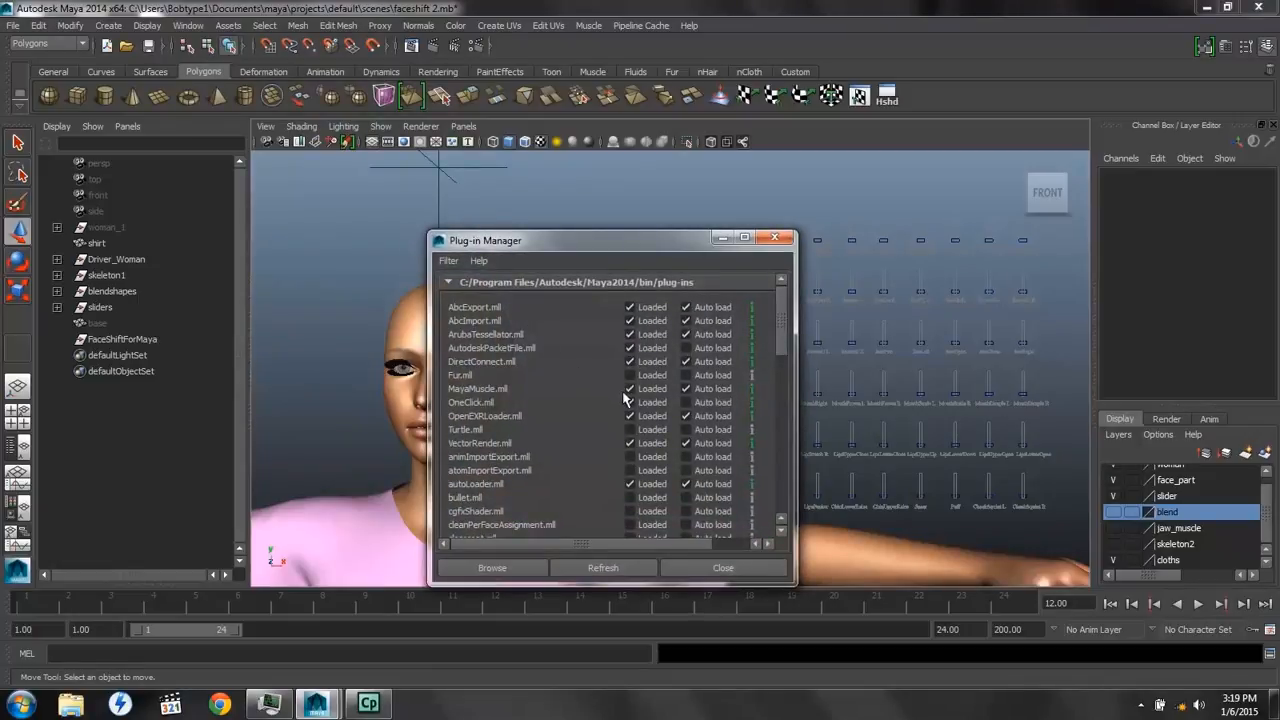
{"action": "scroll", "coordinate": [624, 398], "scroll_direction": "down", "scroll_amount": 10}
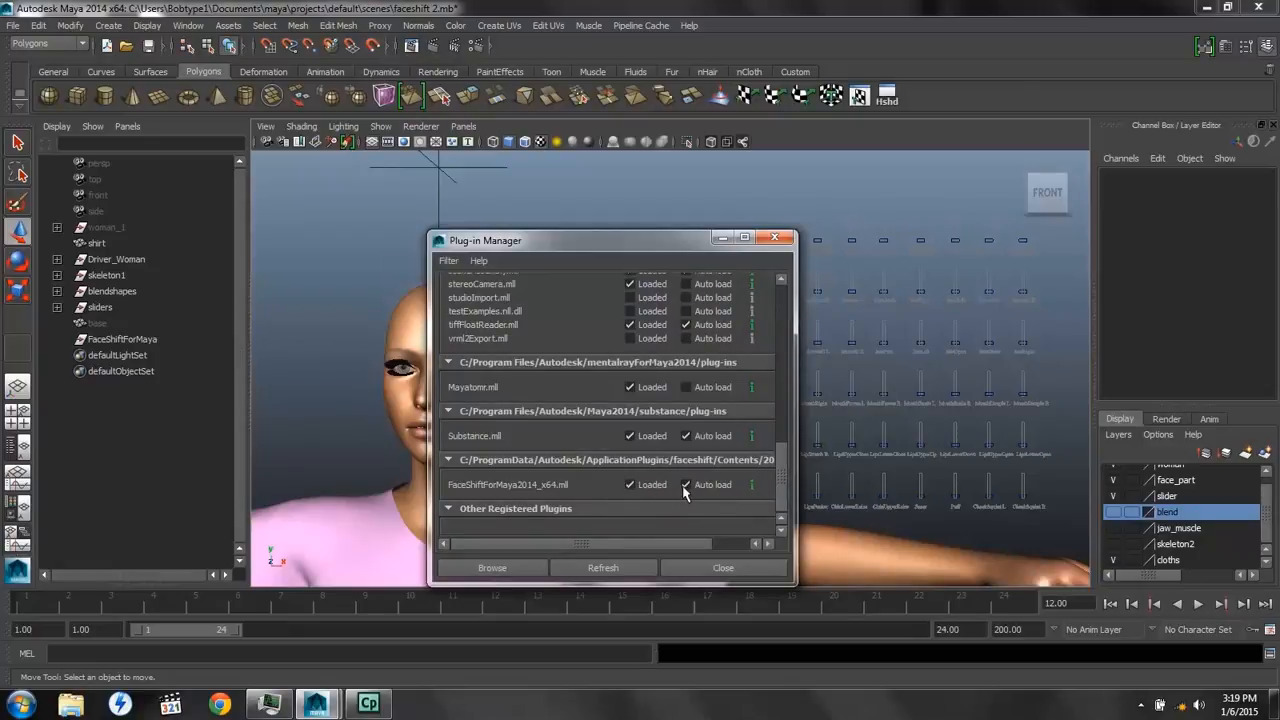
{"action": "left_click", "coordinate": [774, 237]}
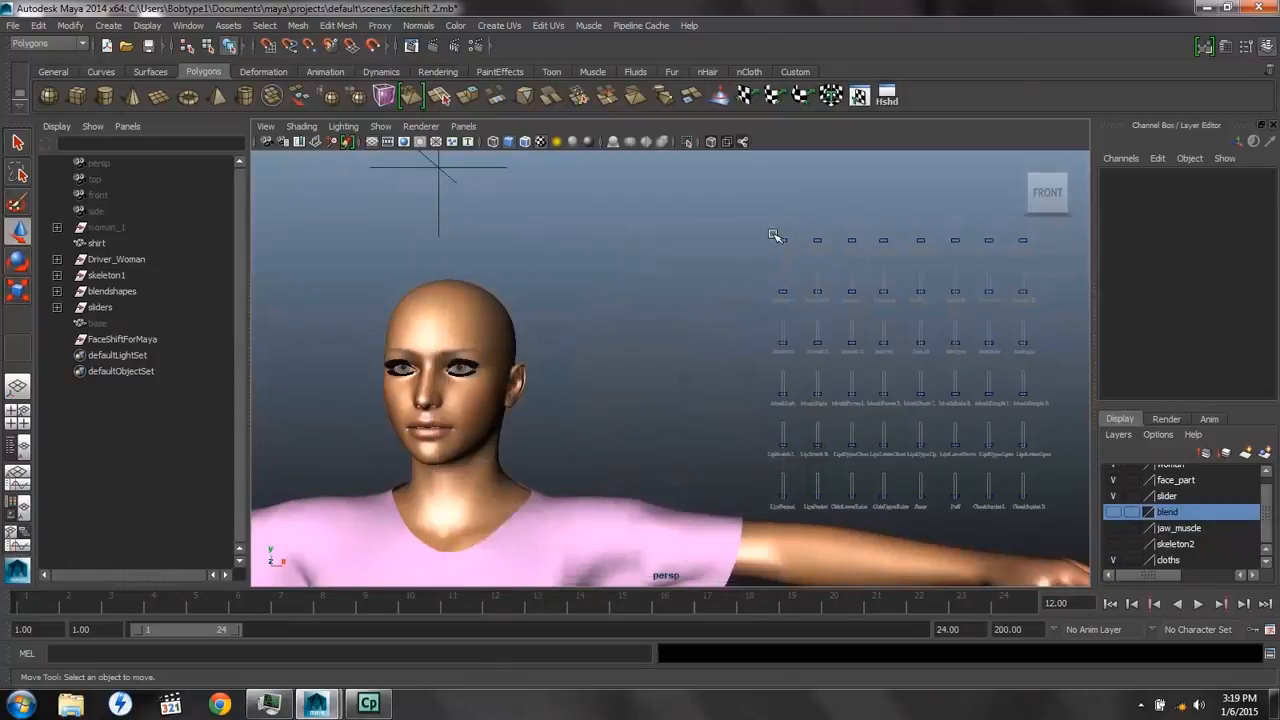
- Launch the faceshiftForMaya plugin
{"action": "left_click", "coordinate": [12, 26]}
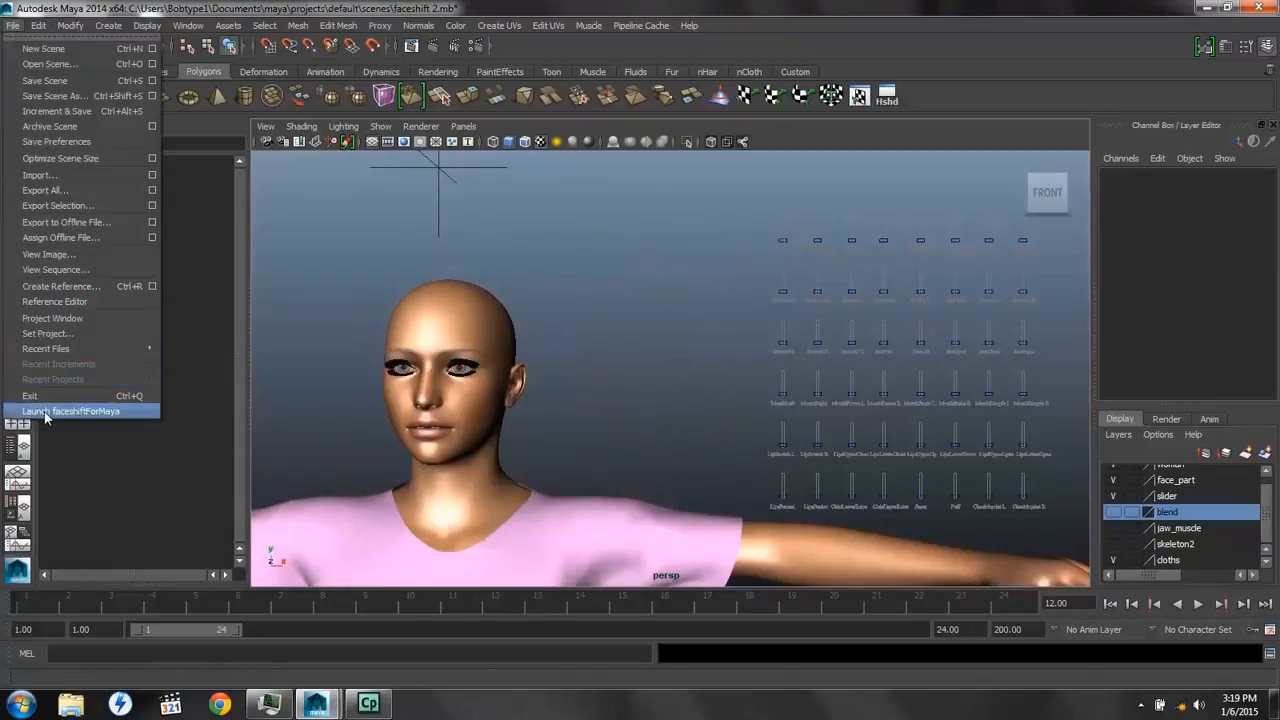
{"action": "left_click", "coordinate": [125, 410]}
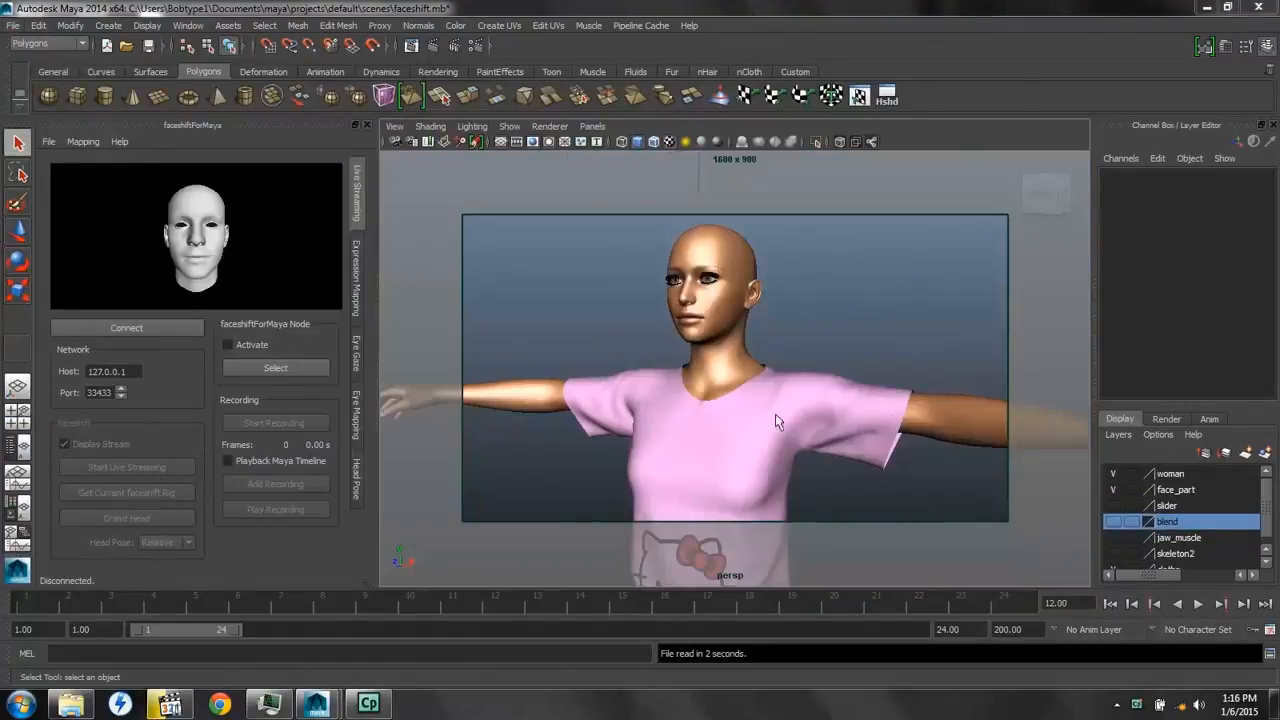
- Make the slider layer visible beside the woman model and open faceshift's Expression Mapping
{"action": "left_click", "coordinate": [1112, 505]}
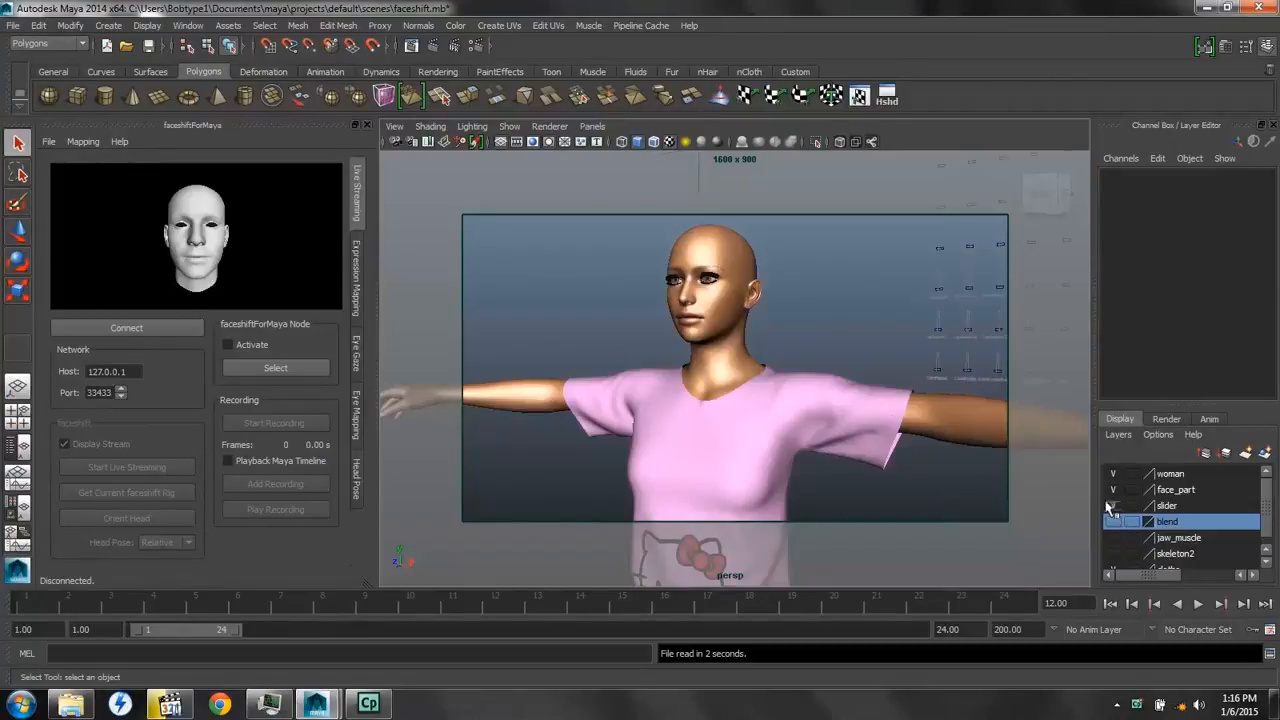
{"action": "left_click_drag", "start_coordinate": [796, 377], "coordinate": [839, 375], "text": "alt"}
{"action": "right_click_drag", "start_coordinate": [831, 371], "coordinate": [721, 383], "text": "alt"}
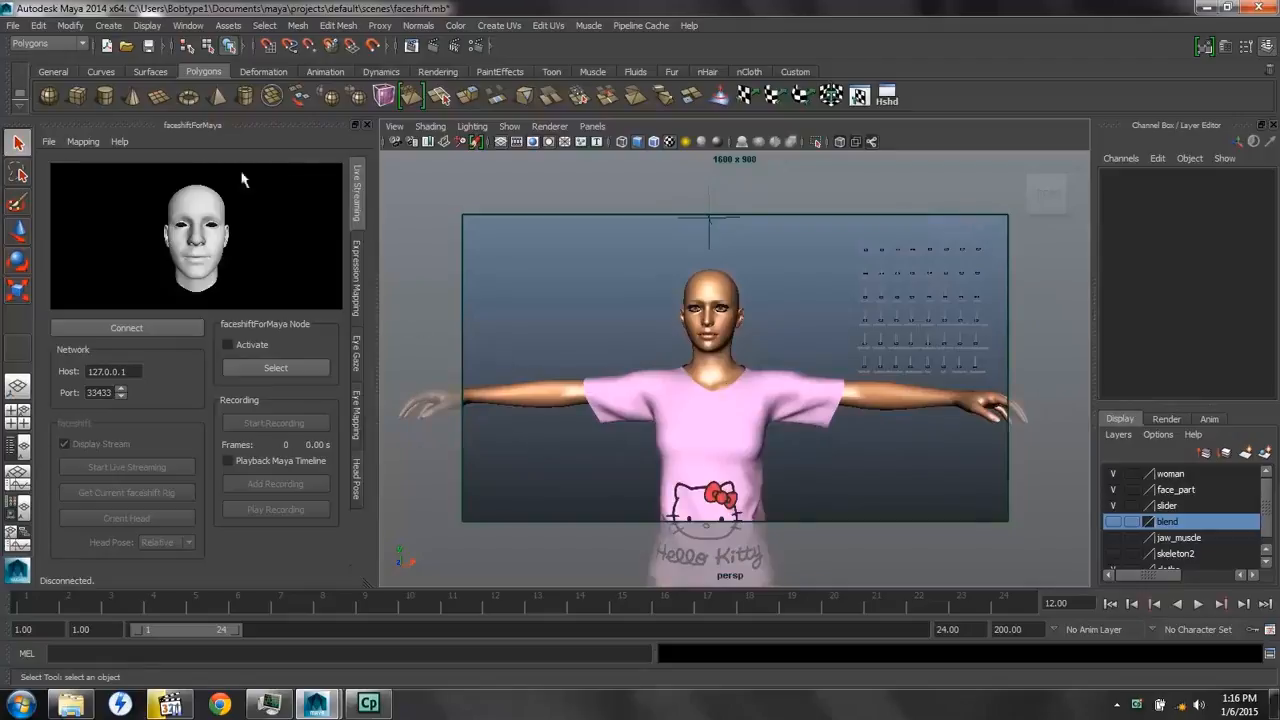
{"action": "left_click", "coordinate": [358, 274]}
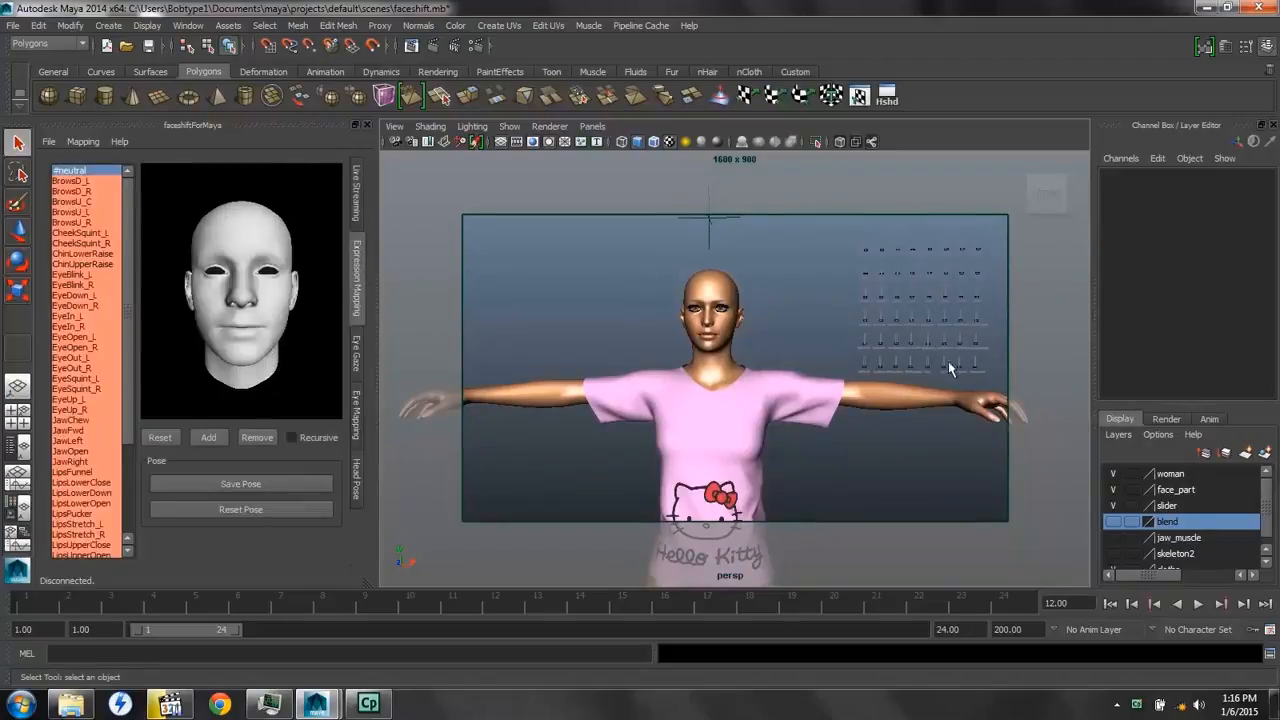
{"action": "left_click_drag", "start_coordinate": [998, 381], "coordinate": [858, 262]}
{"action": "left_click", "coordinate": [165, 436]}
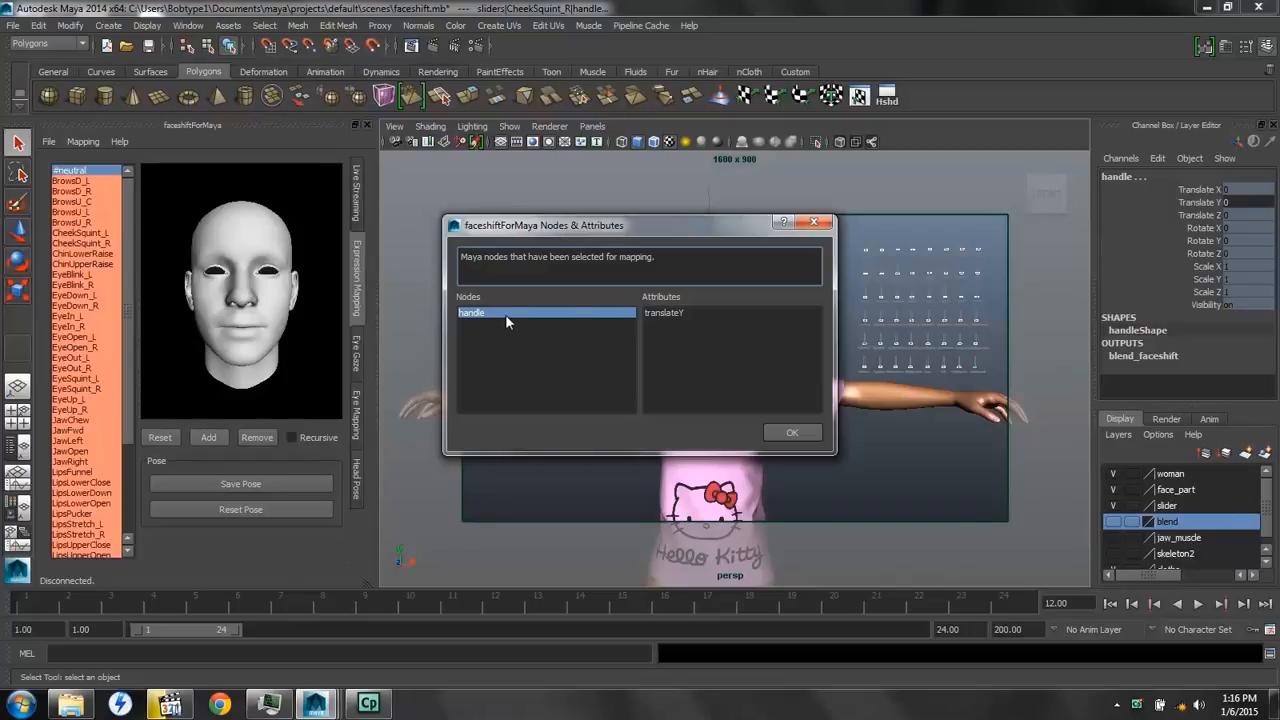
{"action": "left_click", "coordinate": [812, 224]}
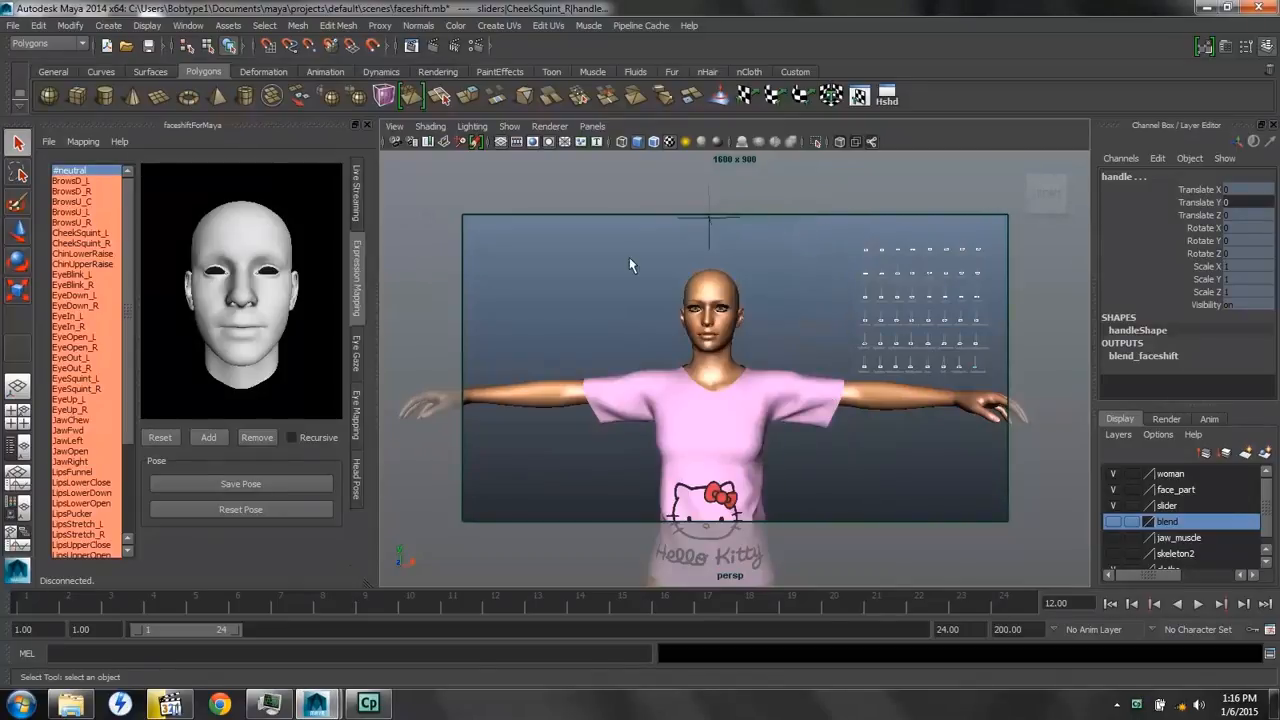
- Show the Outliner beside the perspective view and expand the sliders group with its eyeBlink_L and eyeBlink_R children
{"action": "left_click", "coordinate": [12, 450]}
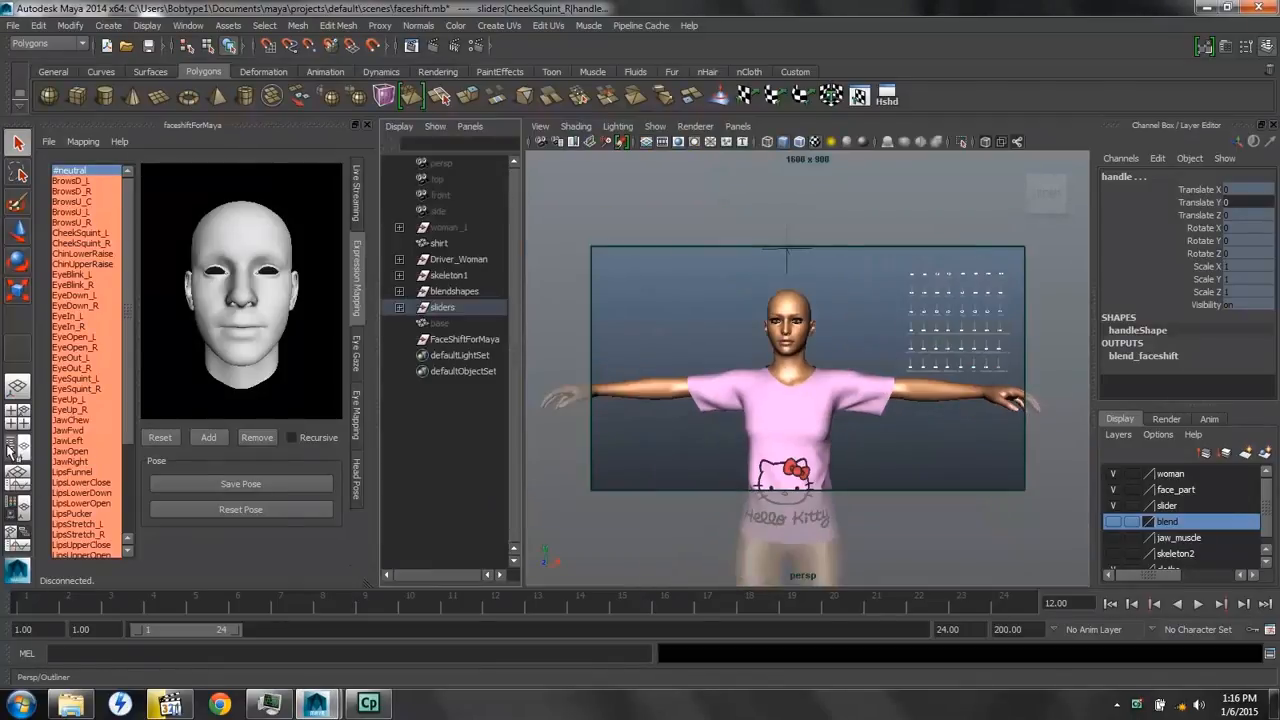
{"action": "left_click", "coordinate": [399, 308]}
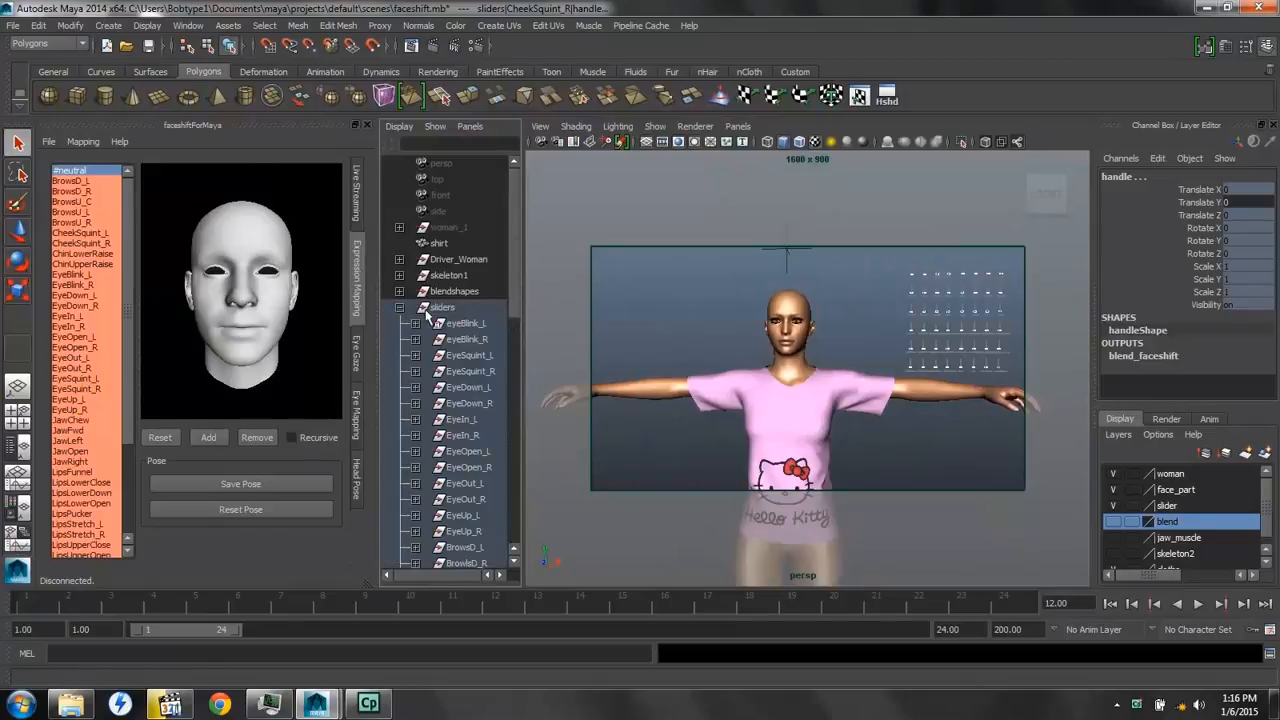
{"action": "middle_click", "coordinate": [640, 297]}
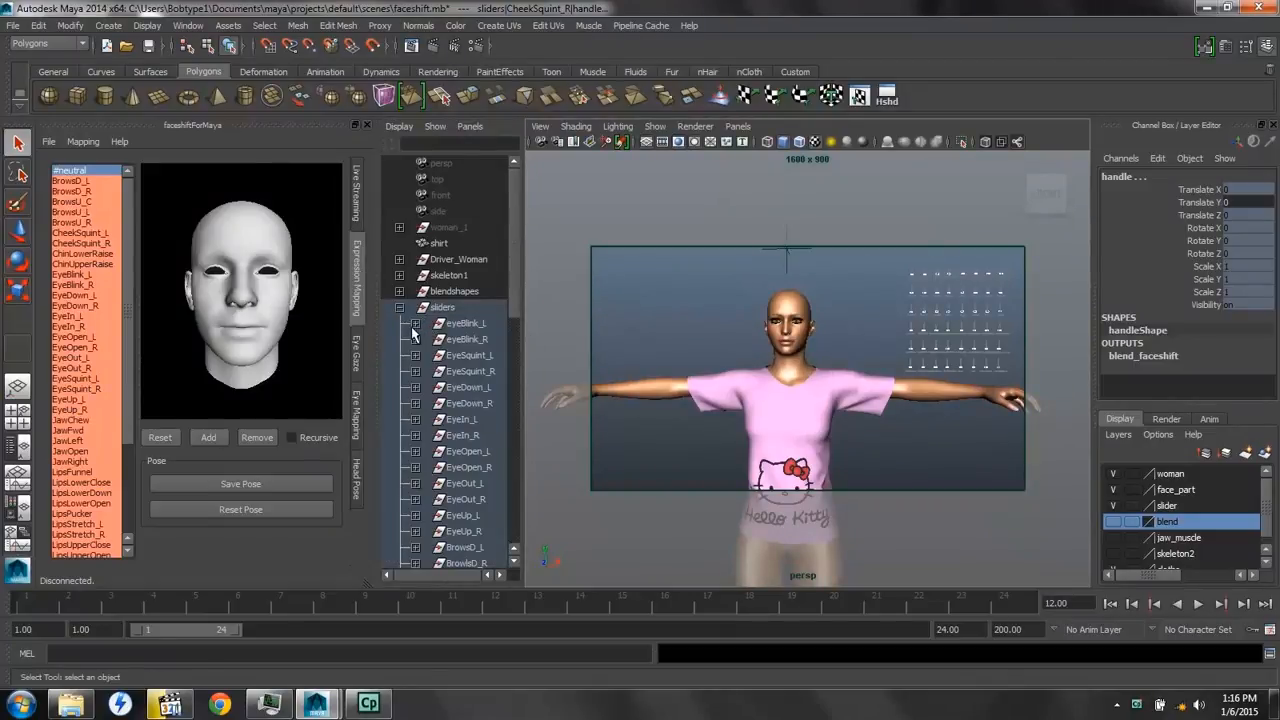
{"action": "left_click", "coordinate": [710, 305]}
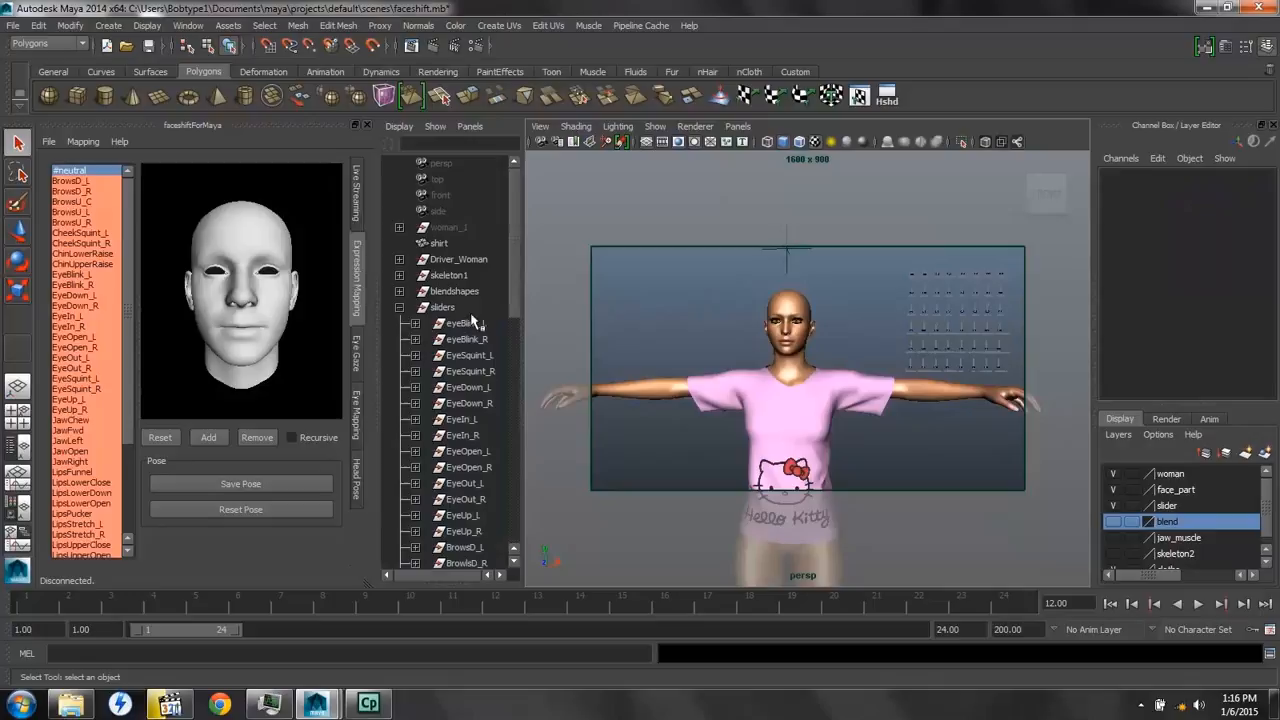
{"action": "left_click", "coordinate": [416, 323]}
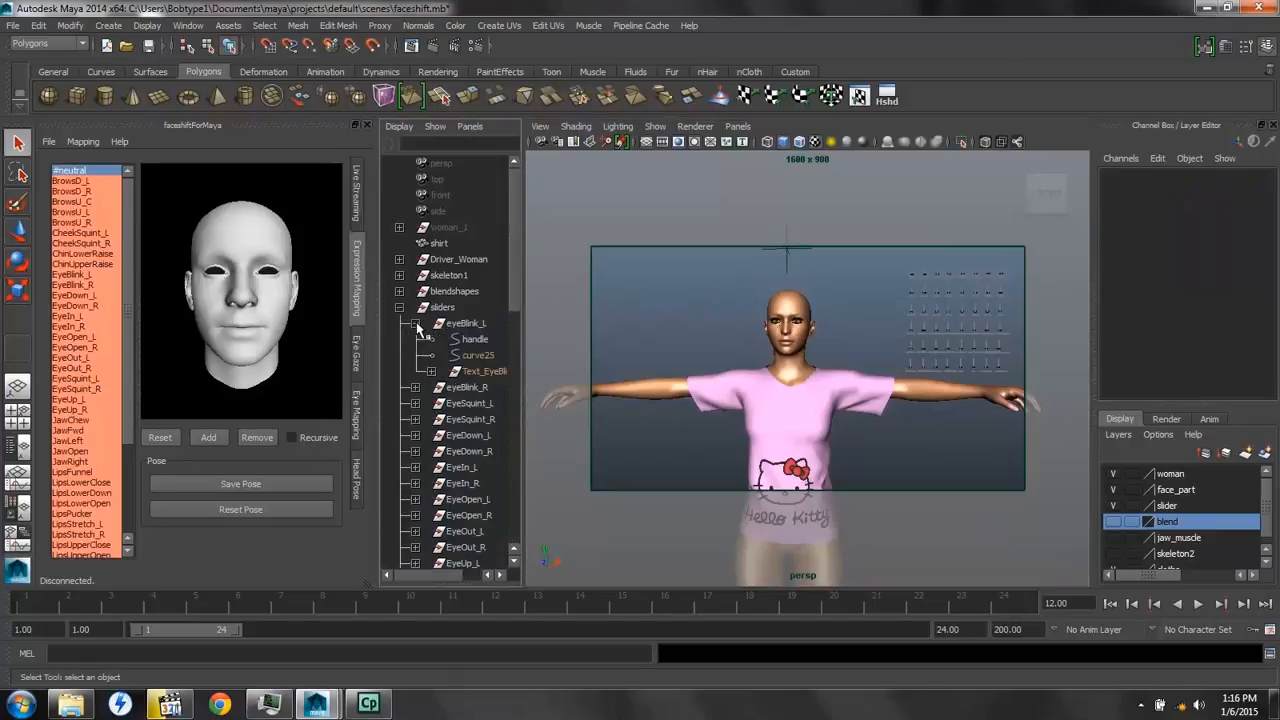
{"action": "left_click", "coordinate": [416, 387]}
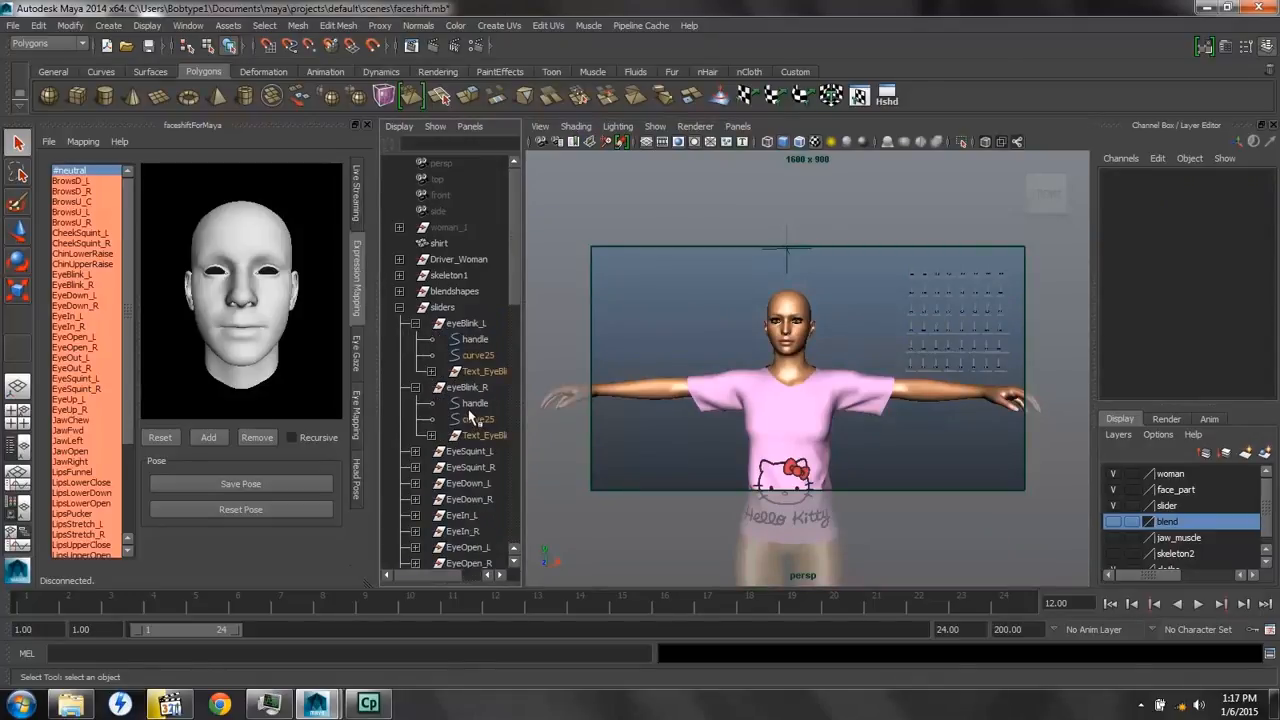
- Rename the handle curve under eyeBlink_L as eyeblink_l
{"action": "left_click", "coordinate": [476, 340]}
{"action": "double_click", "coordinate": [476, 340]}
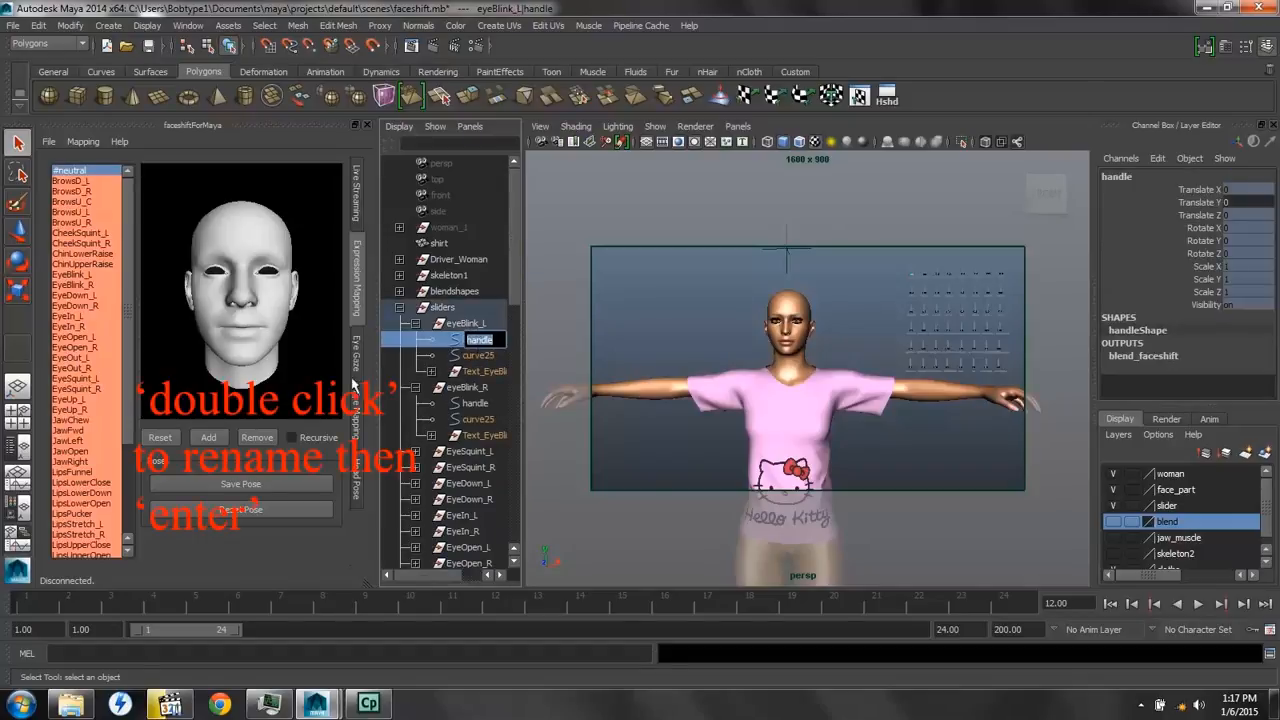
{"action": "type", "text": "eyeblink_l"}
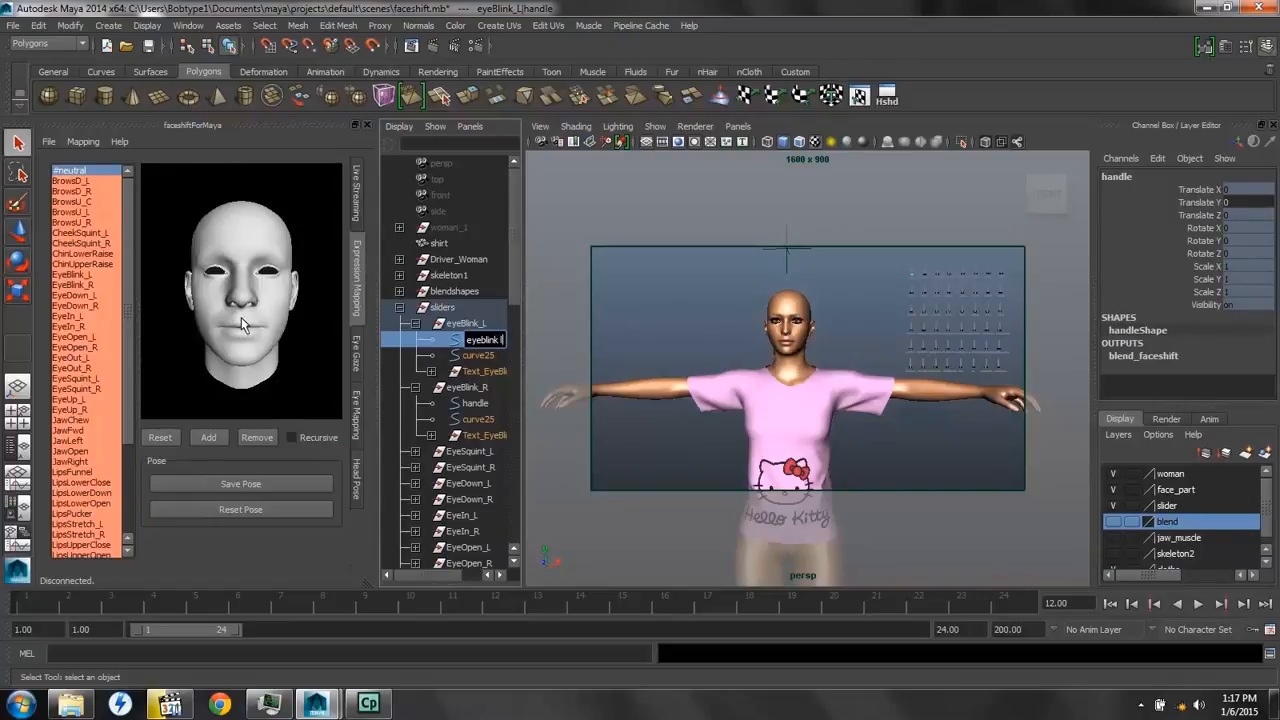
{"action": "key", "text": "Return"}
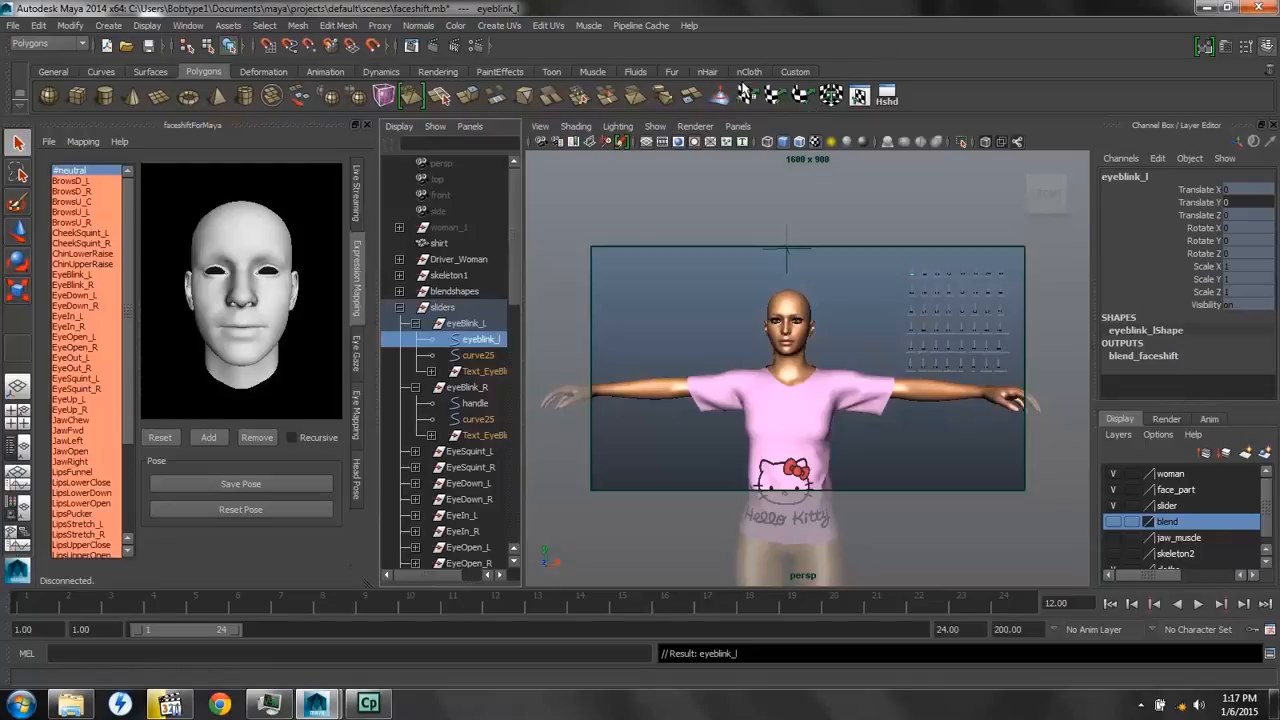
- Rename the handle curve under eyeBlink_R as eyeblink_r
{"action": "left_click", "coordinate": [468, 388]}
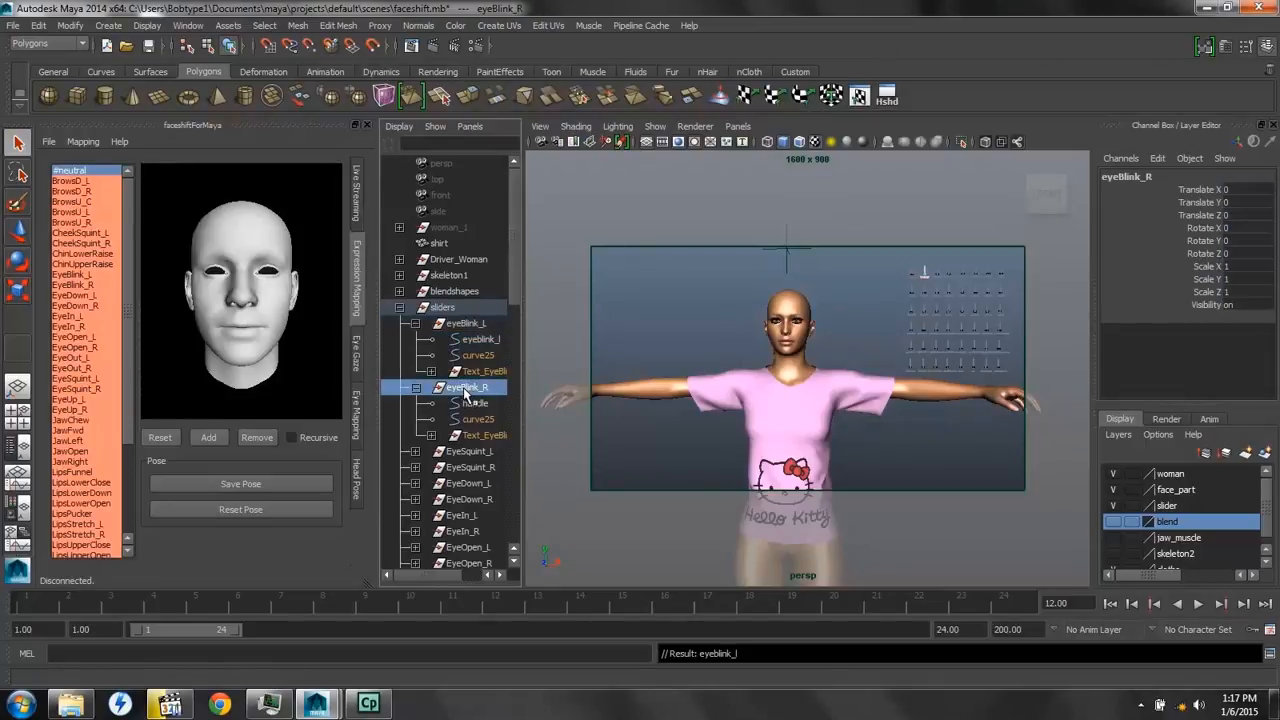
{"action": "left_click", "coordinate": [476, 404]}
{"action": "double_click", "coordinate": [476, 404]}
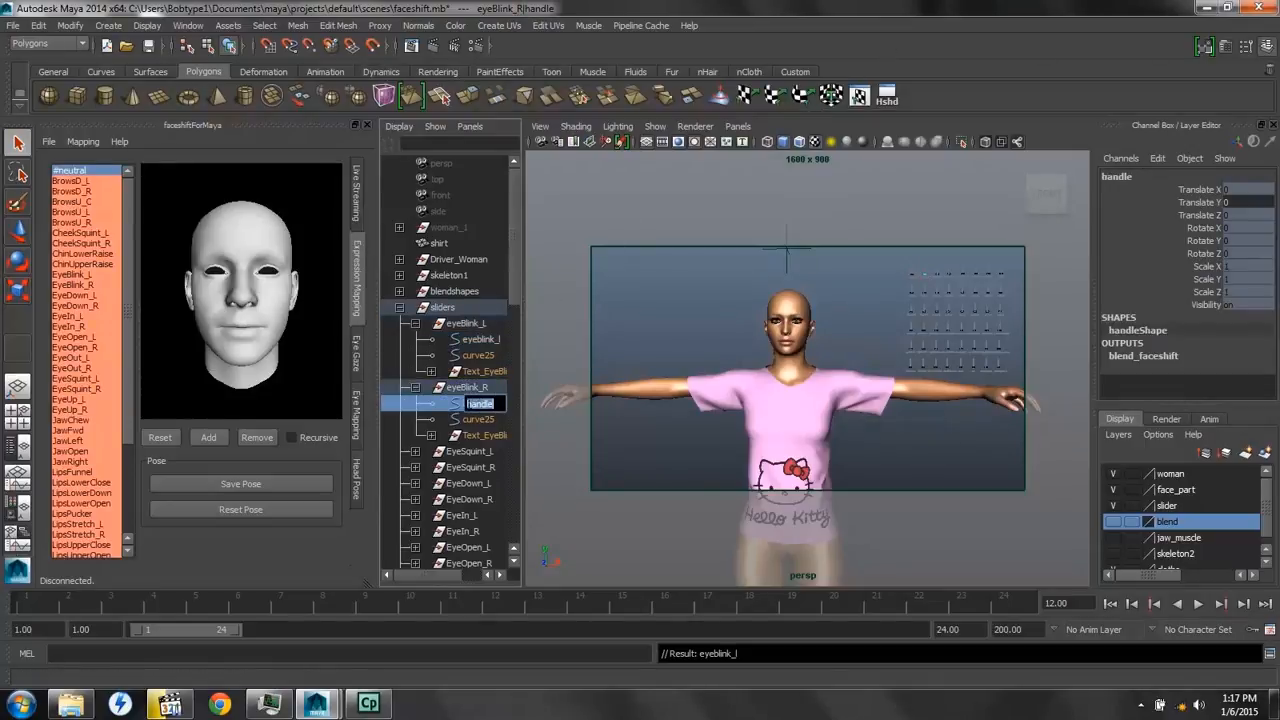
{"action": "type", "text": "eyeblink_r"}
{"action": "key", "text": "Return"}
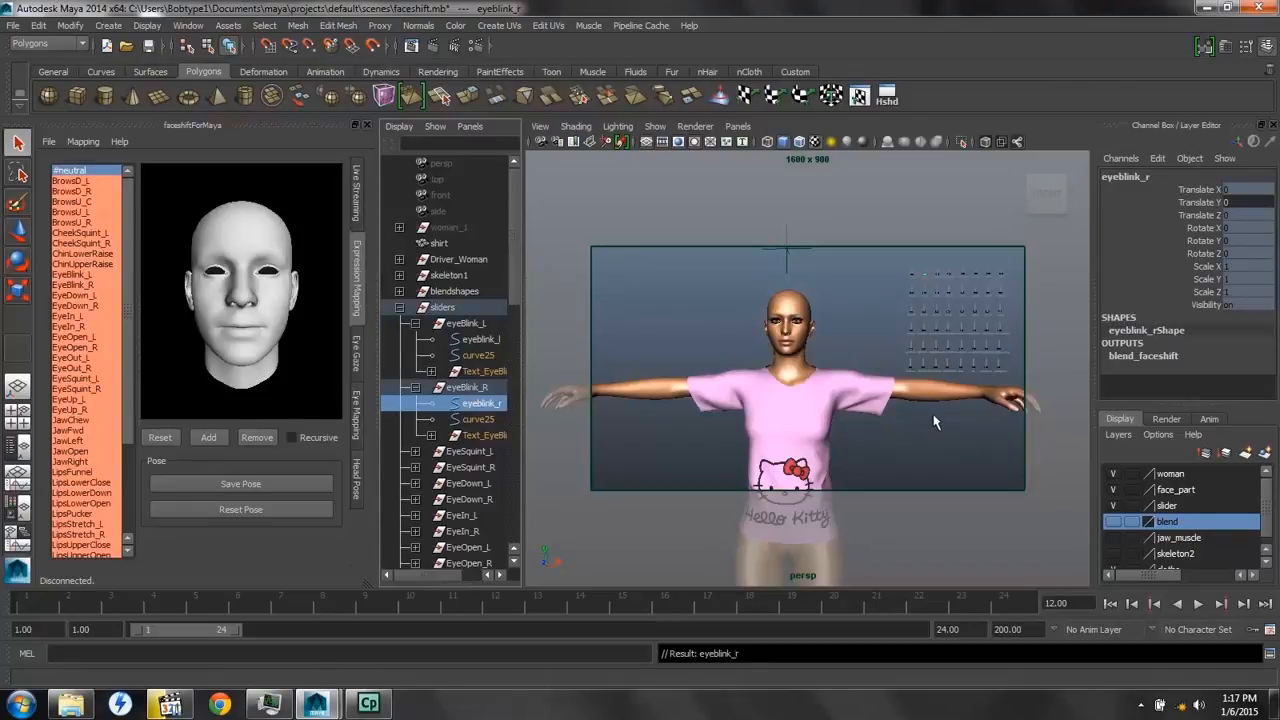
- Select all the slider handles and reset the expression mapping to examine which nodes are listed for mapping
{"action": "left_click_drag", "start_coordinate": [1014, 373], "coordinate": [889, 263]}
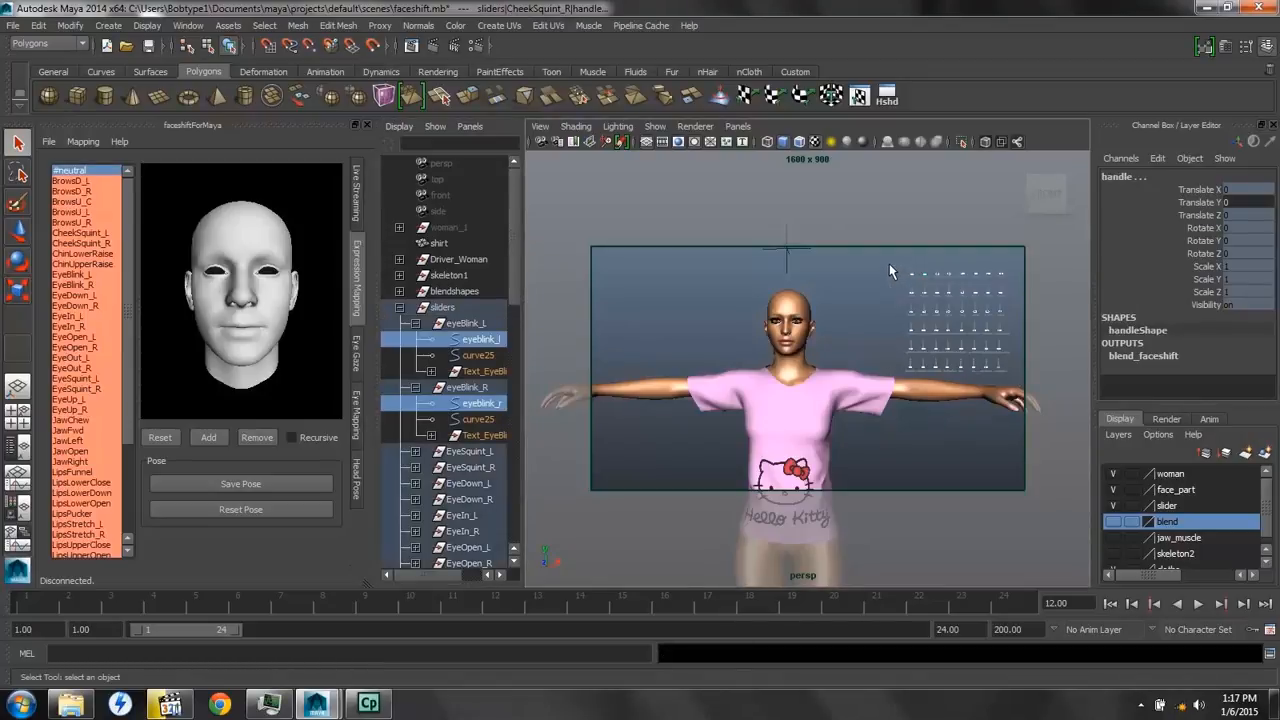
{"action": "left_click", "coordinate": [161, 440]}
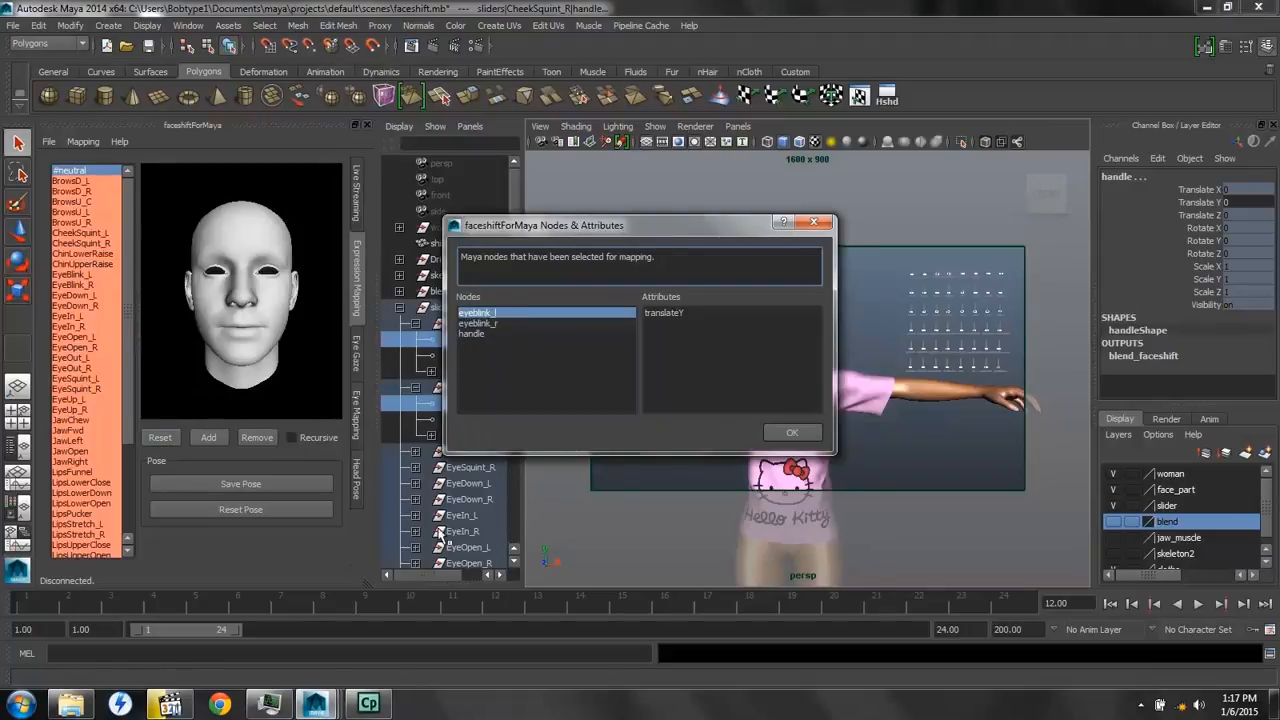
{"action": "mouse_move", "coordinate": [370, 707]}
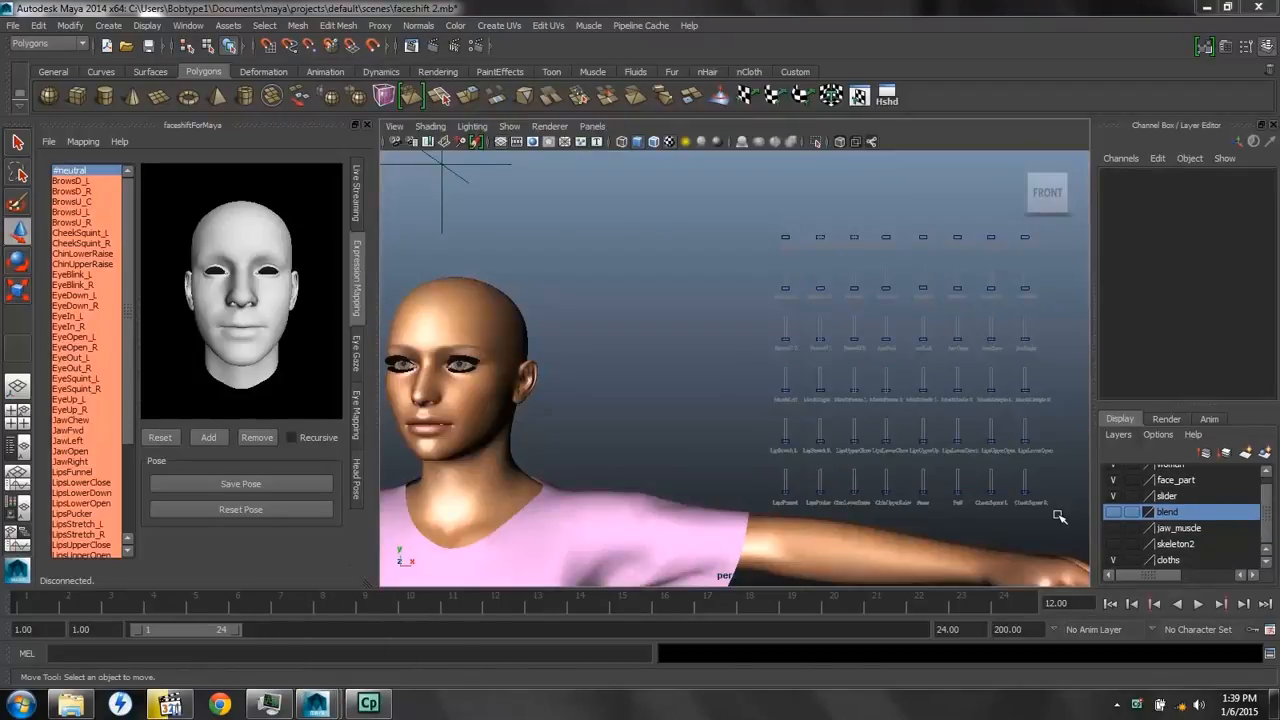
- Reset the expression mapping using all the renamed slider handles, accept the listed nodes with translateY, and clear the selection
{"action": "left_click_drag", "start_coordinate": [1058, 515], "coordinate": [777, 225]}
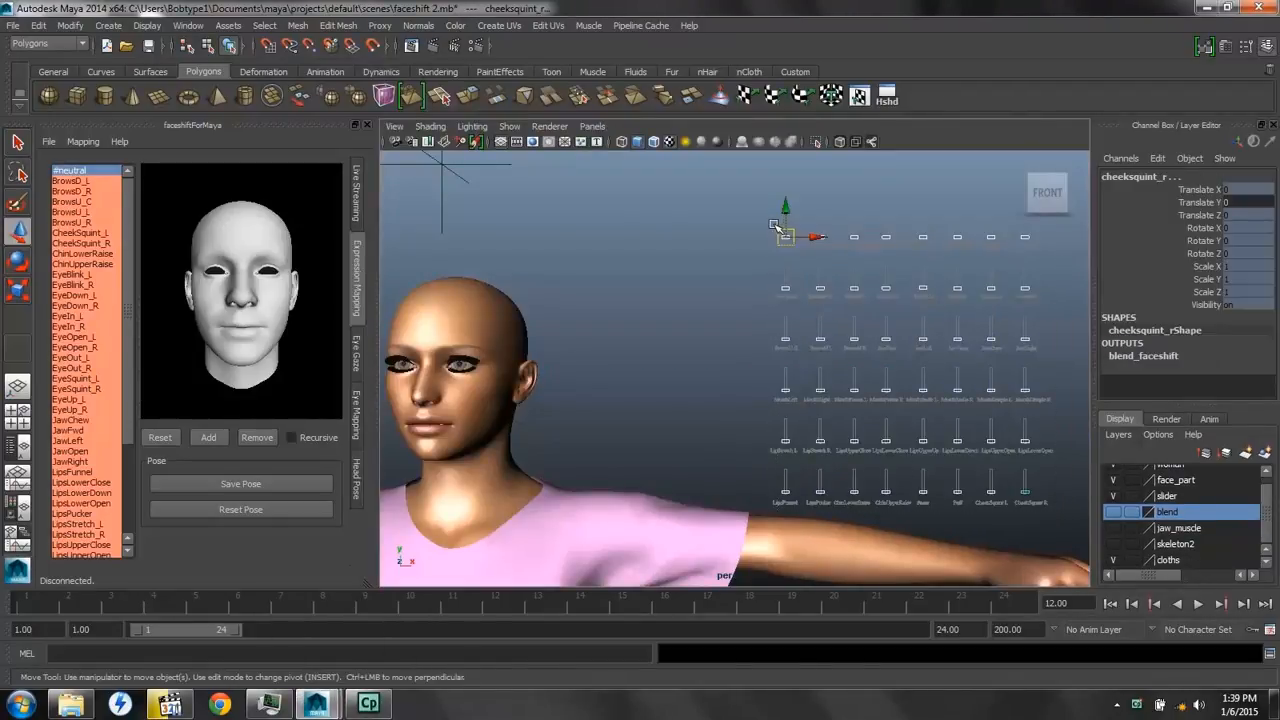
{"action": "left_click", "coordinate": [161, 440]}
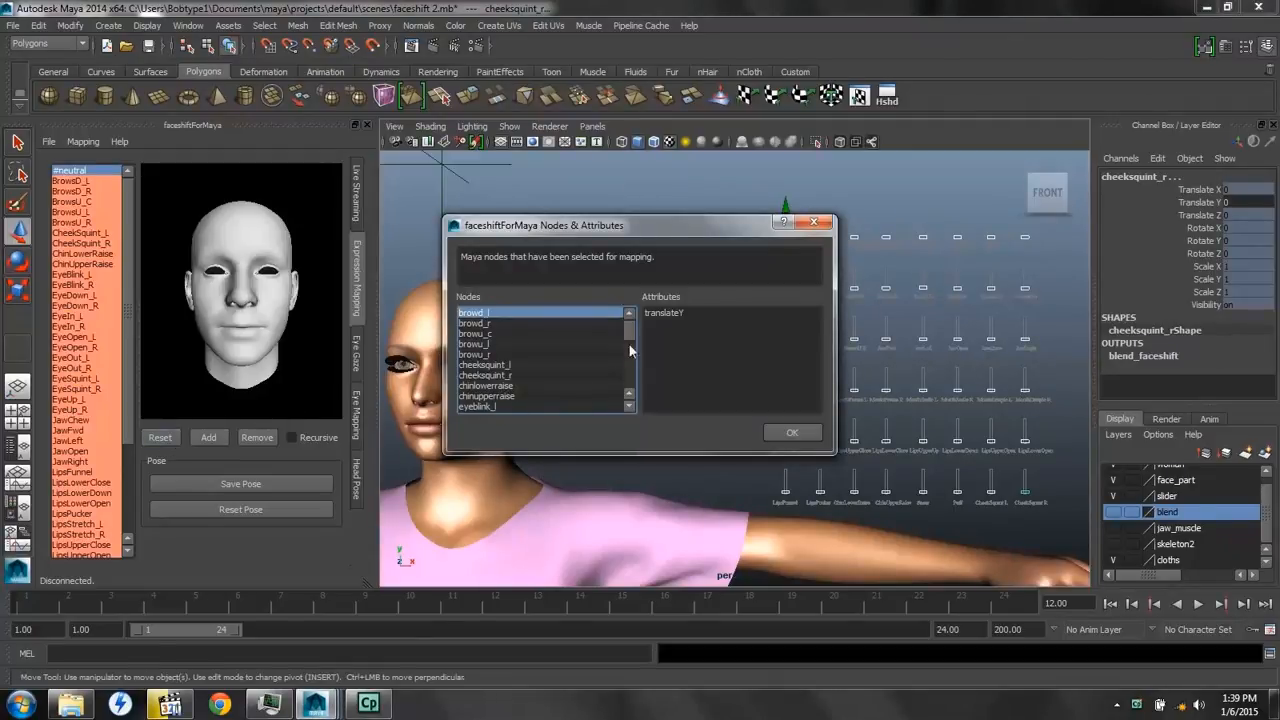
{"action": "scroll", "coordinate": [628, 332], "scroll_direction": "down", "scroll_amount": 12}
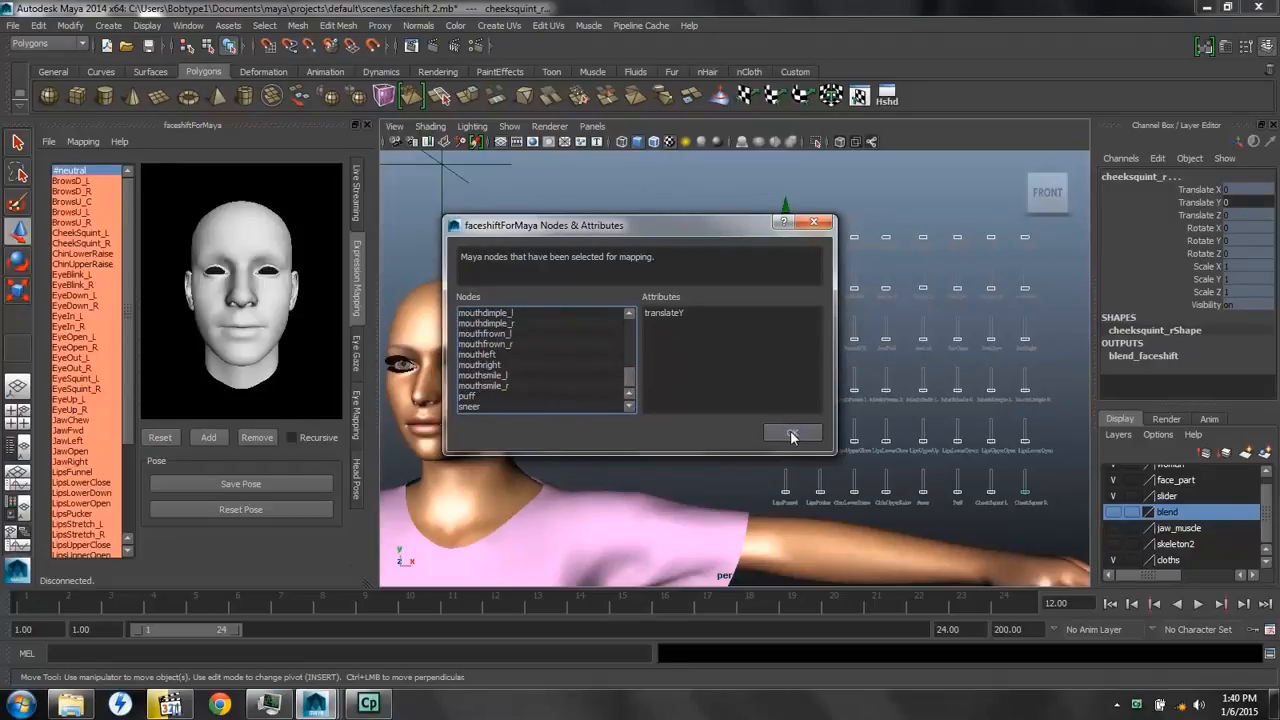
{"action": "left_click", "coordinate": [791, 434]}
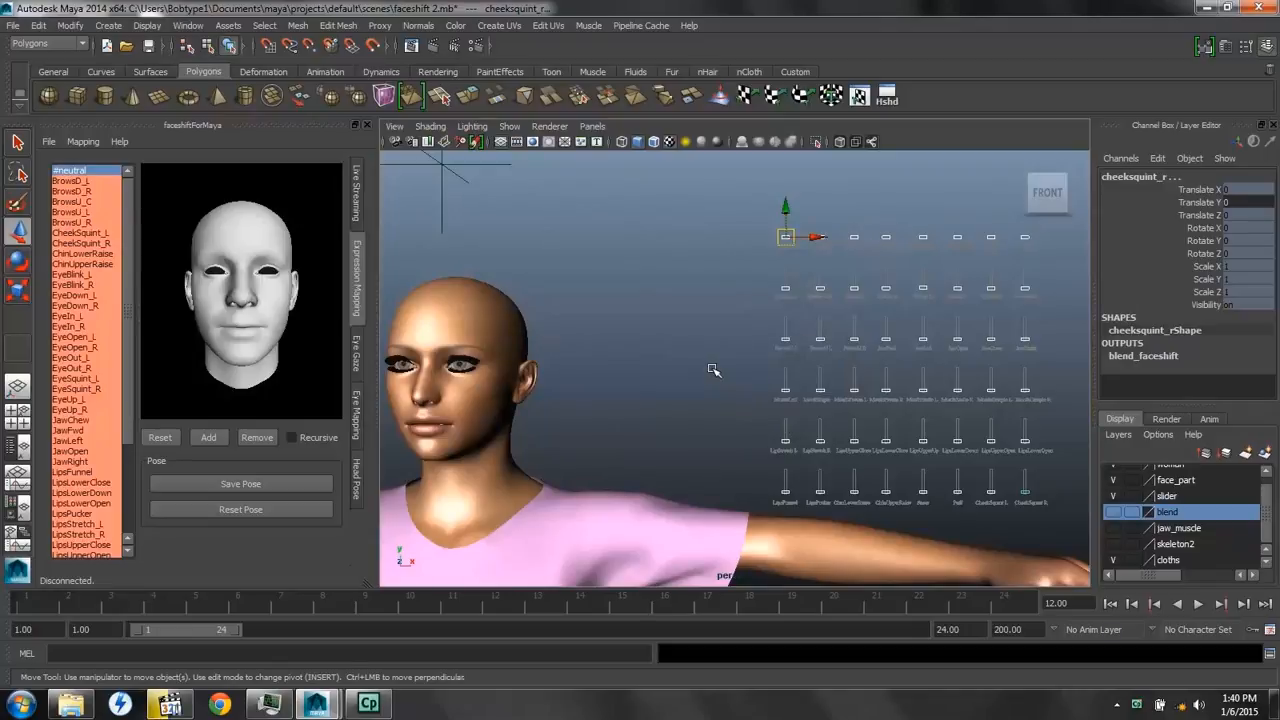
{"action": "left_click", "coordinate": [717, 356]}
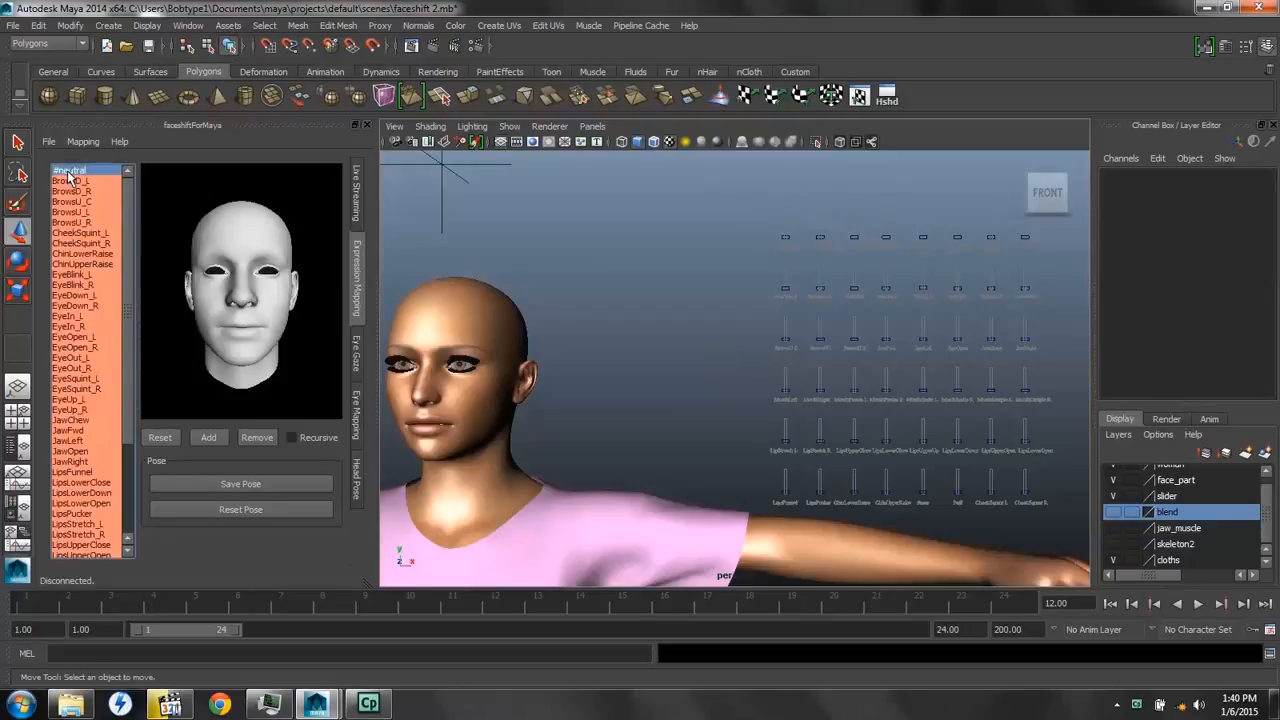
- Save the neutral pose, and save the BrowsD_L pose with the browd_l handle raised to Translate Y 0.3
{"action": "left_click", "coordinate": [231, 485]}
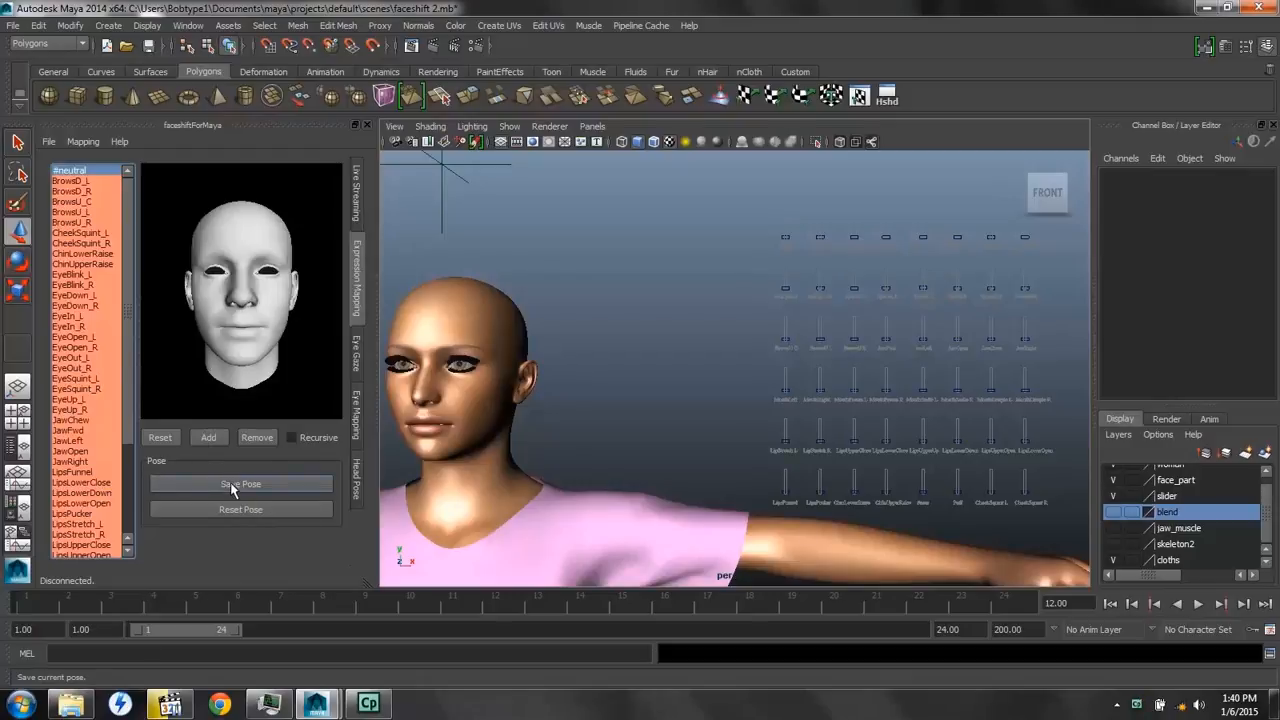
{"action": "left_click", "coordinate": [68, 182]}
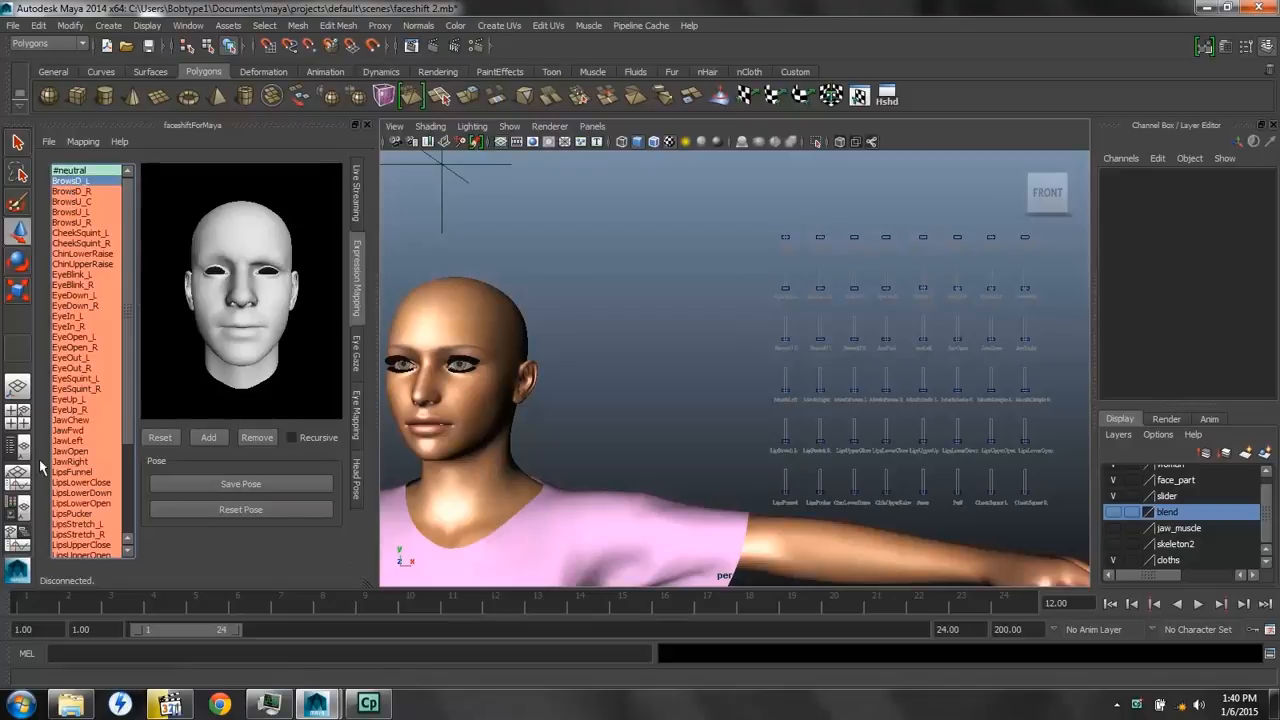
{"action": "left_click", "coordinate": [18, 452]}
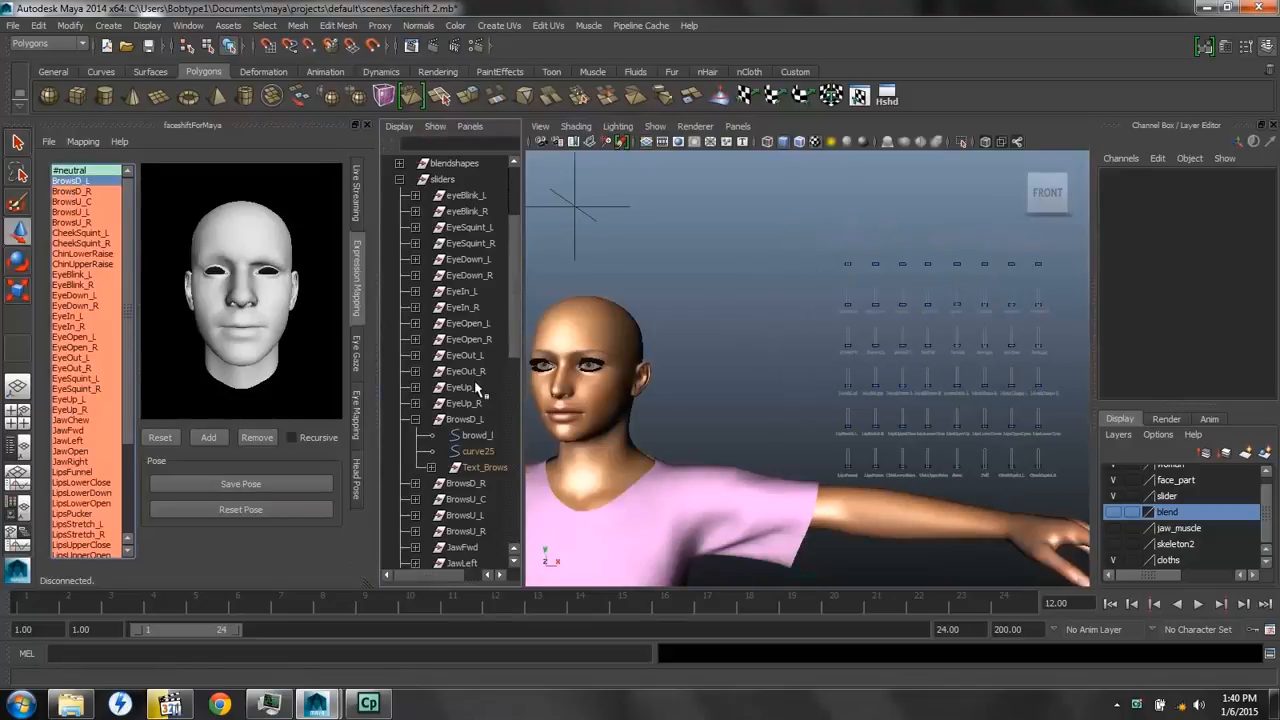
{"action": "left_click", "coordinate": [474, 437]}
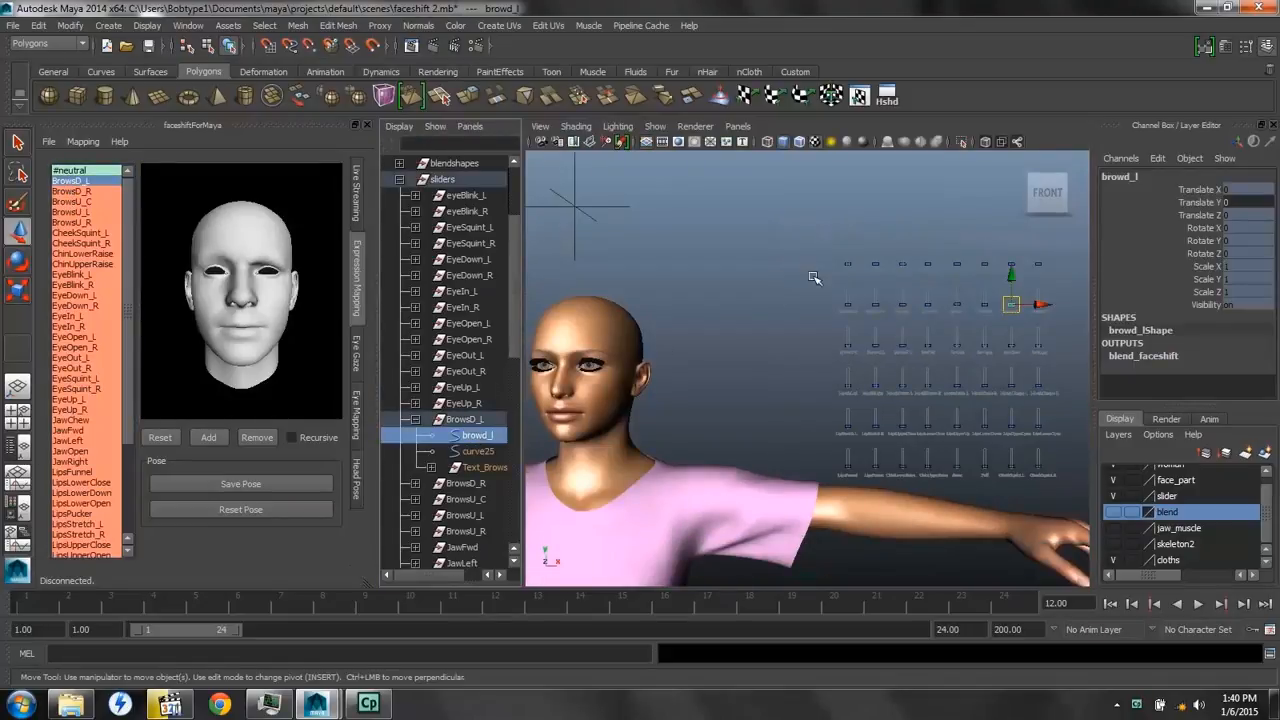
{"action": "left_click_drag", "start_coordinate": [1012, 278], "coordinate": [998, 244]}
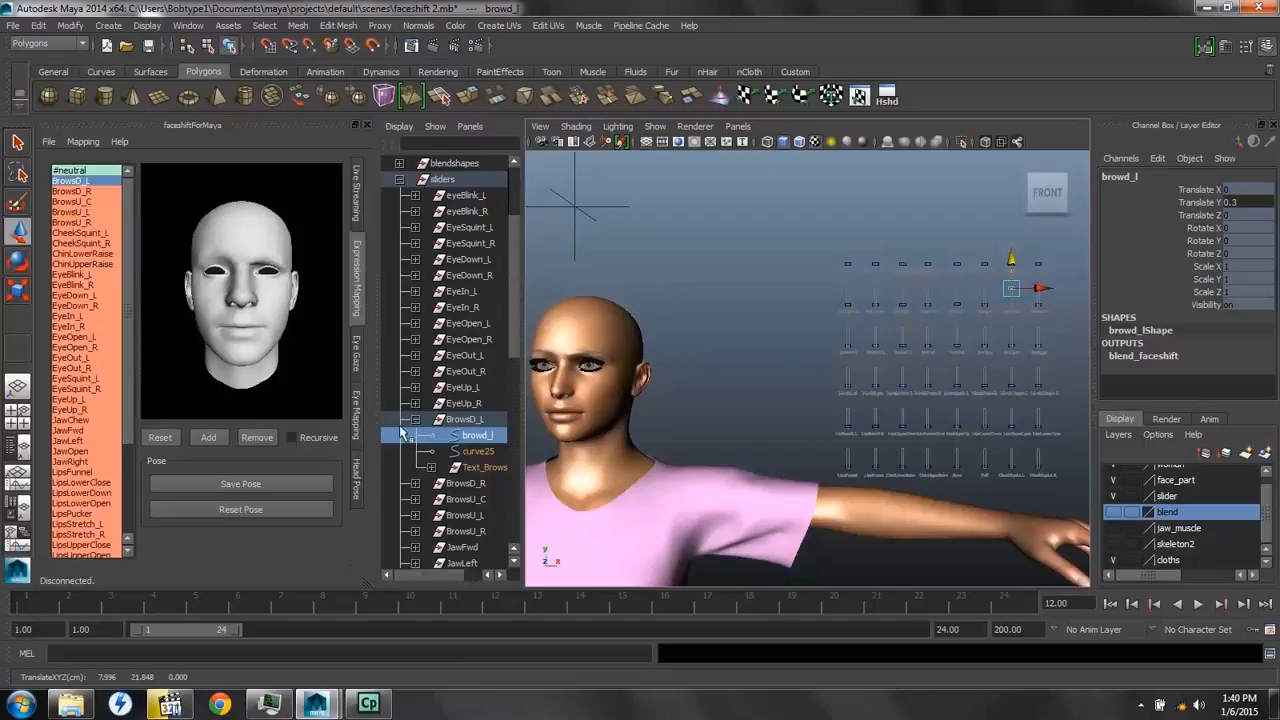
{"action": "left_click", "coordinate": [240, 483]}
- Return the browd_l handle to Translate Y 0 and expand the BrowsD_R slider group in place of BrowsD_L
{"action": "left_click", "coordinate": [416, 420]}
{"action": "left_click", "coordinate": [415, 435]}
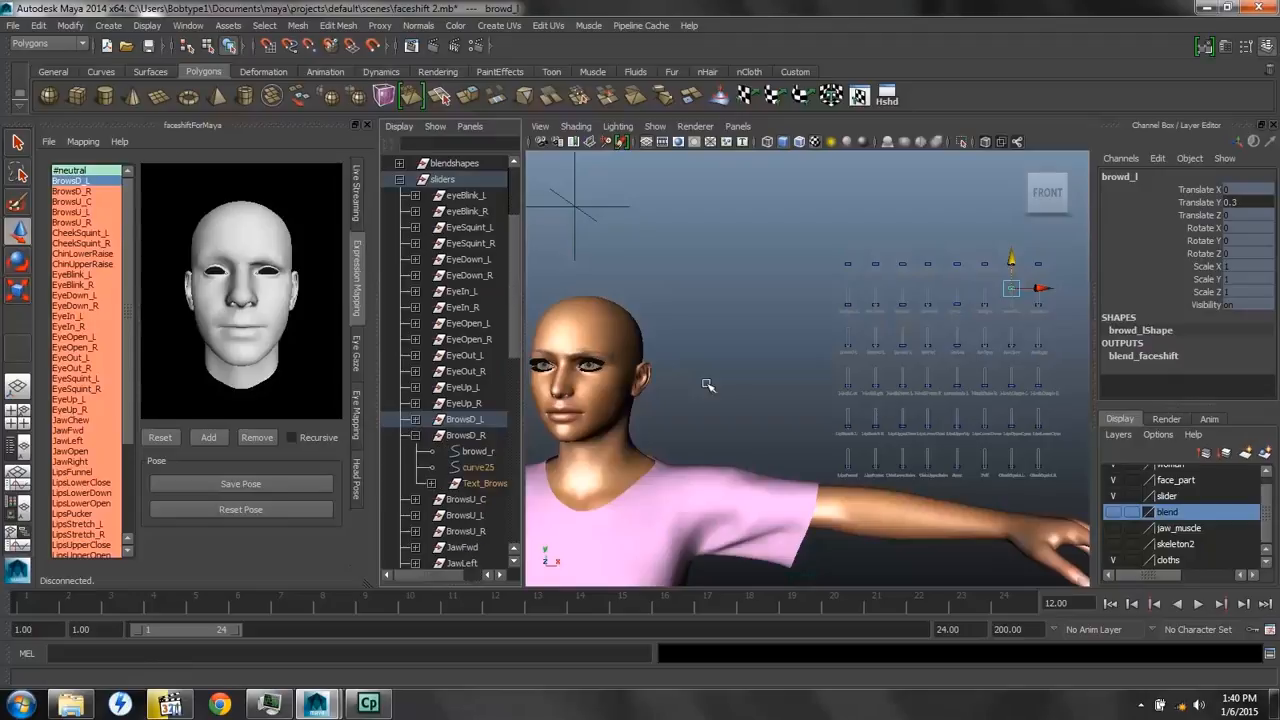
{"action": "mouse_move", "coordinate": [1011, 272]}
{"action": "left_mouse_down"}
{"action": "mouse_move", "coordinate": [1011, 260]}
{"action": "mouse_move", "coordinate": [1011, 288]}
{"action": "left_mouse_up"}
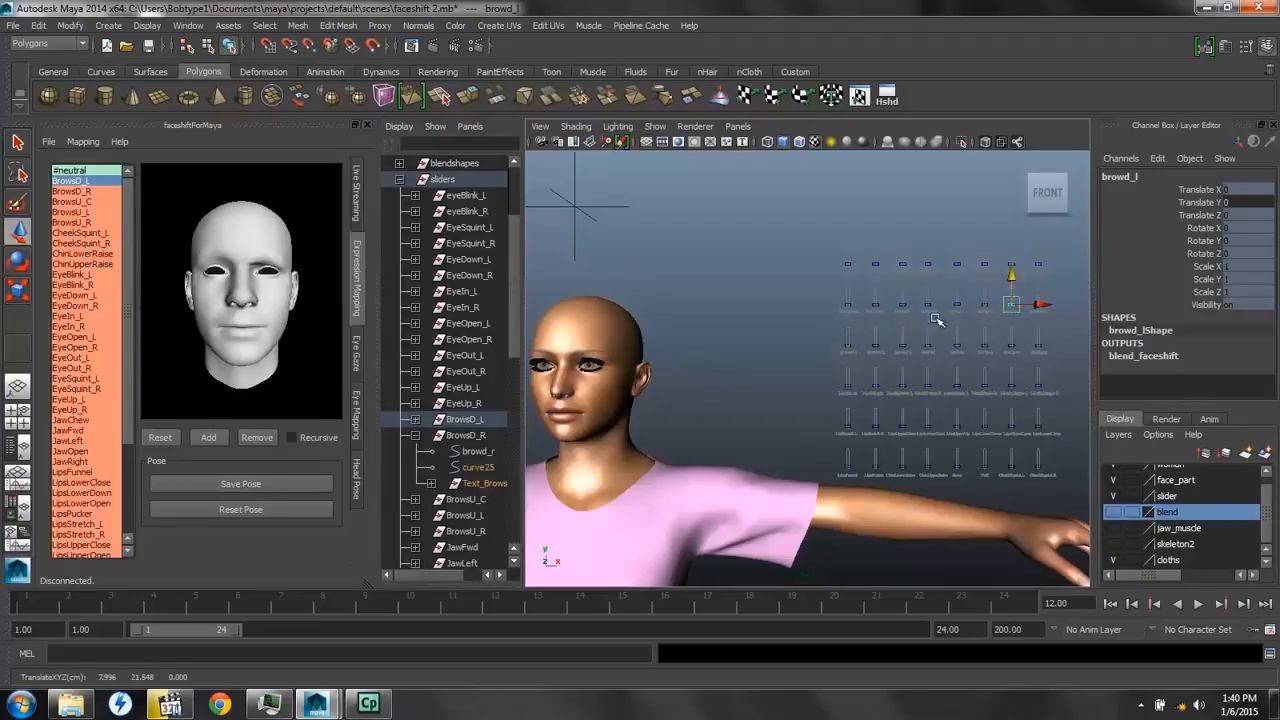
- Save the BrowsD_R expression pose with the browd_r handle raised to Translate Y 0.3
{"action": "left_click", "coordinate": [85, 191]}
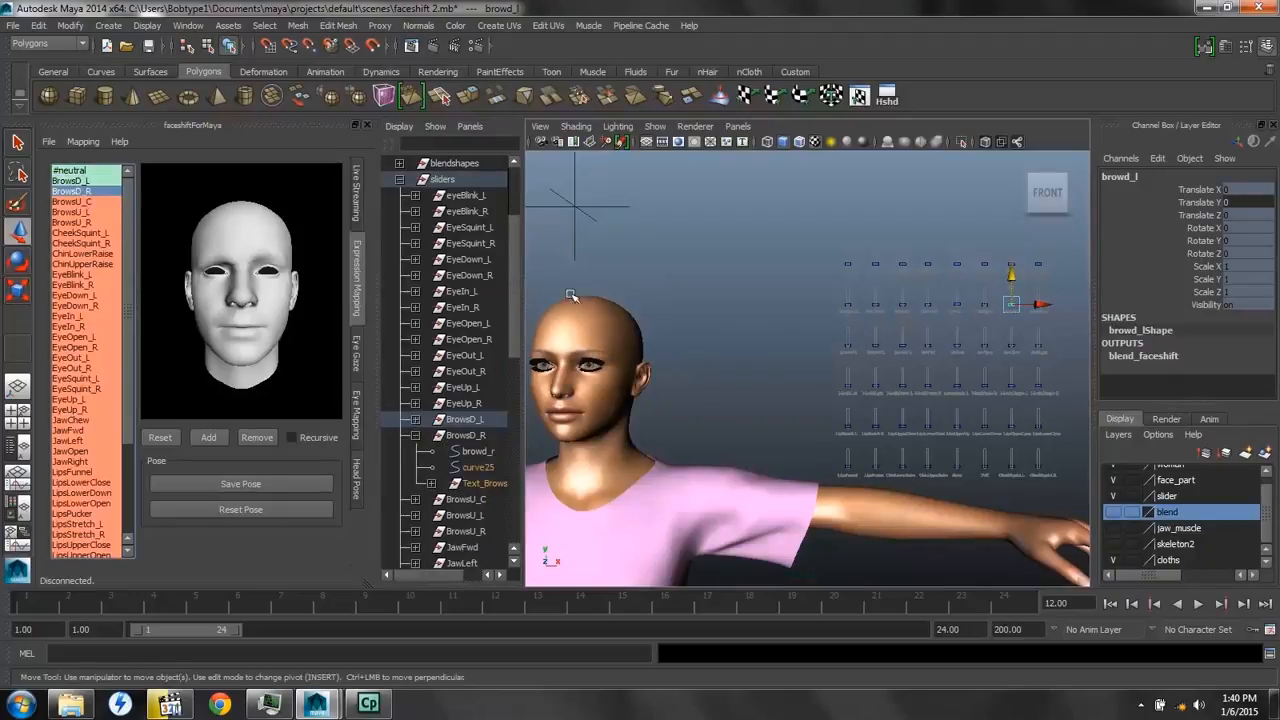
{"action": "left_click", "coordinate": [478, 452]}
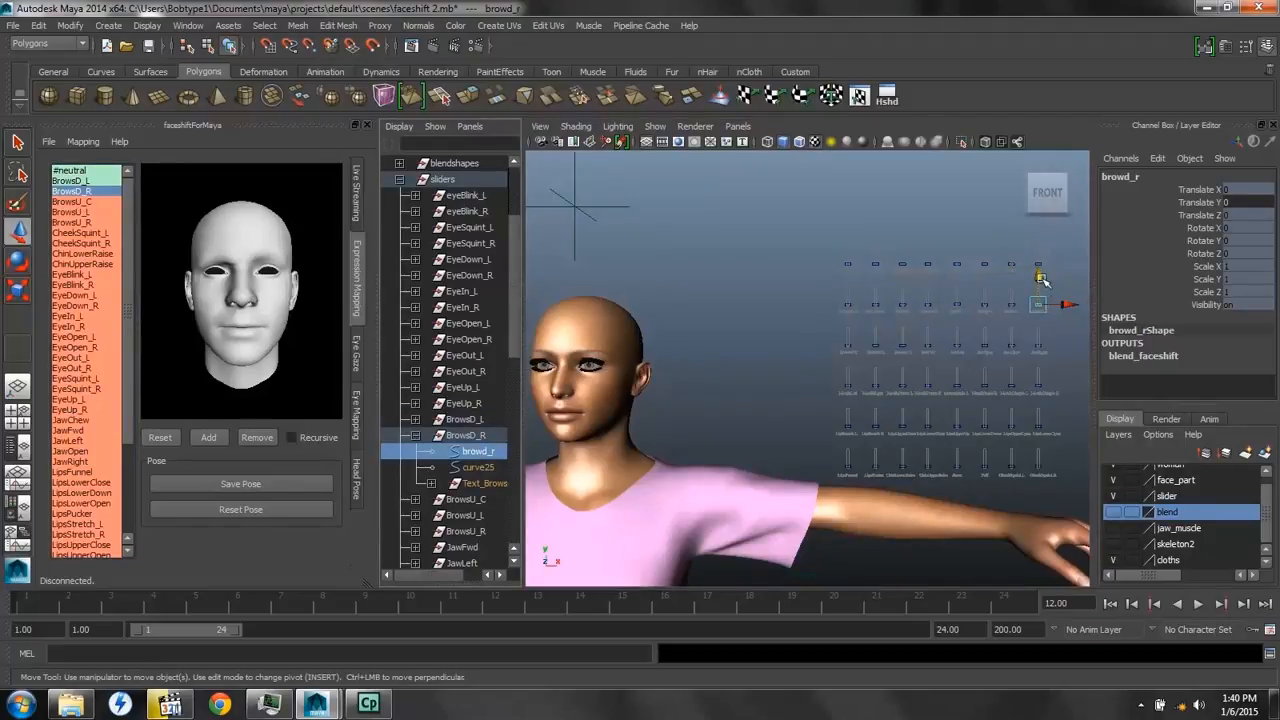
{"action": "left_click_drag", "start_coordinate": [1039, 274], "coordinate": [1041, 241]}
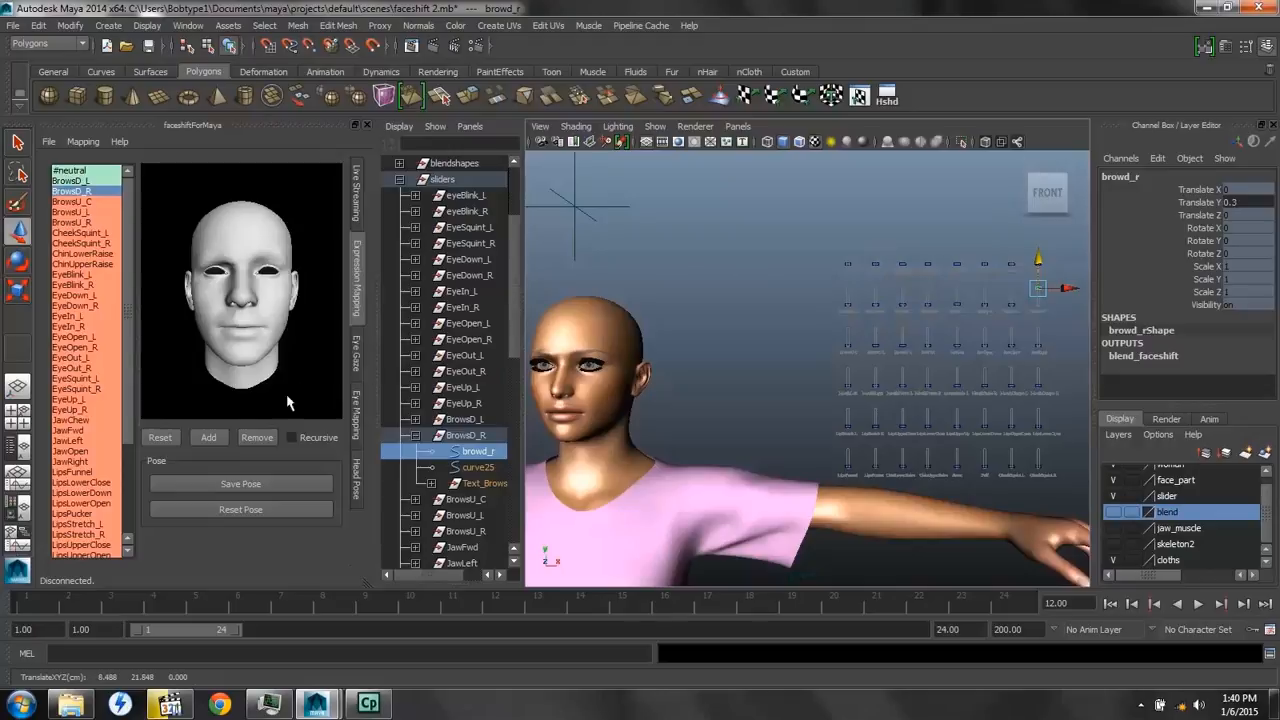
{"action": "left_click", "coordinate": [236, 485]}
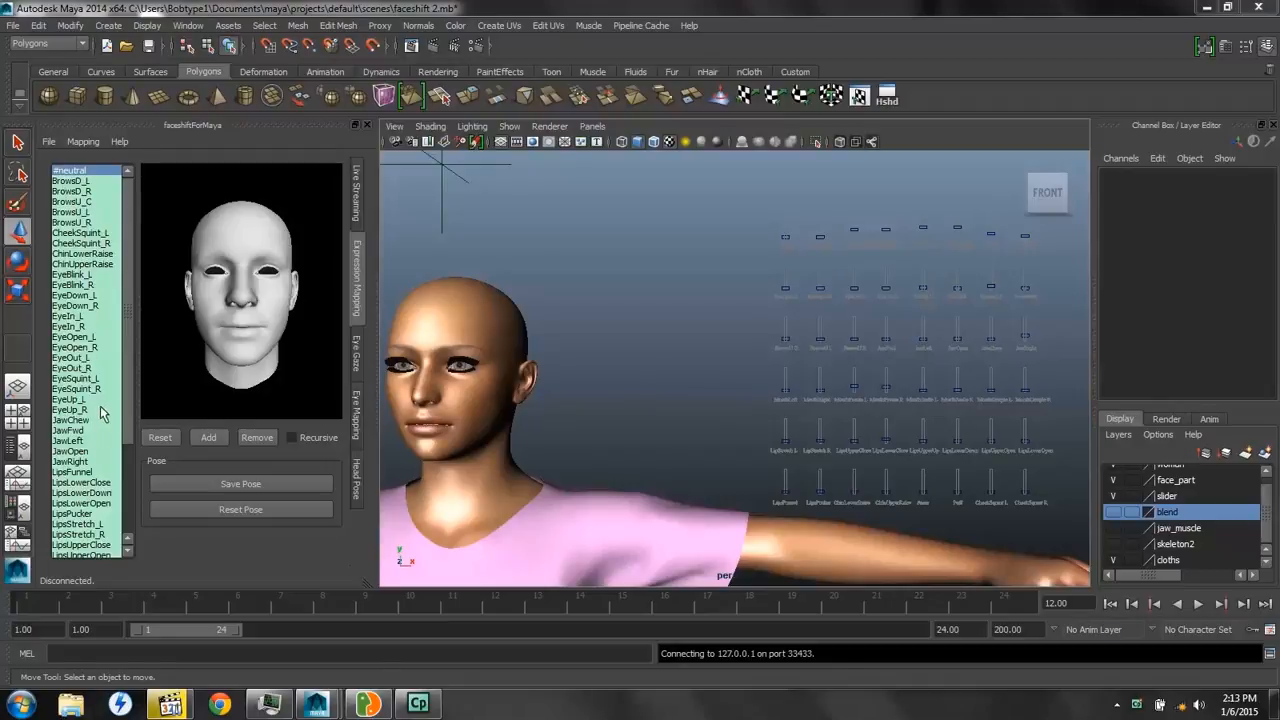
- Train the expression and eye mapping from the saved poses
{"action": "left_click", "coordinate": [82, 141]}
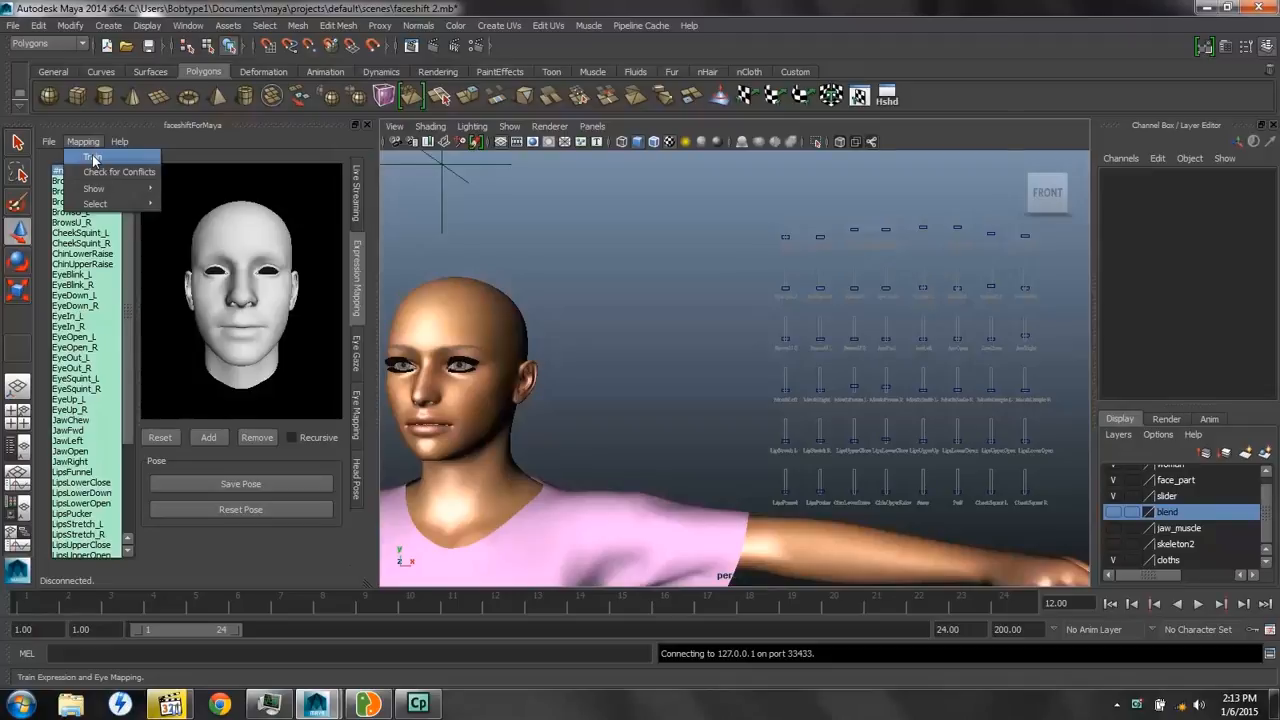
{"action": "left_click", "coordinate": [92, 157]}
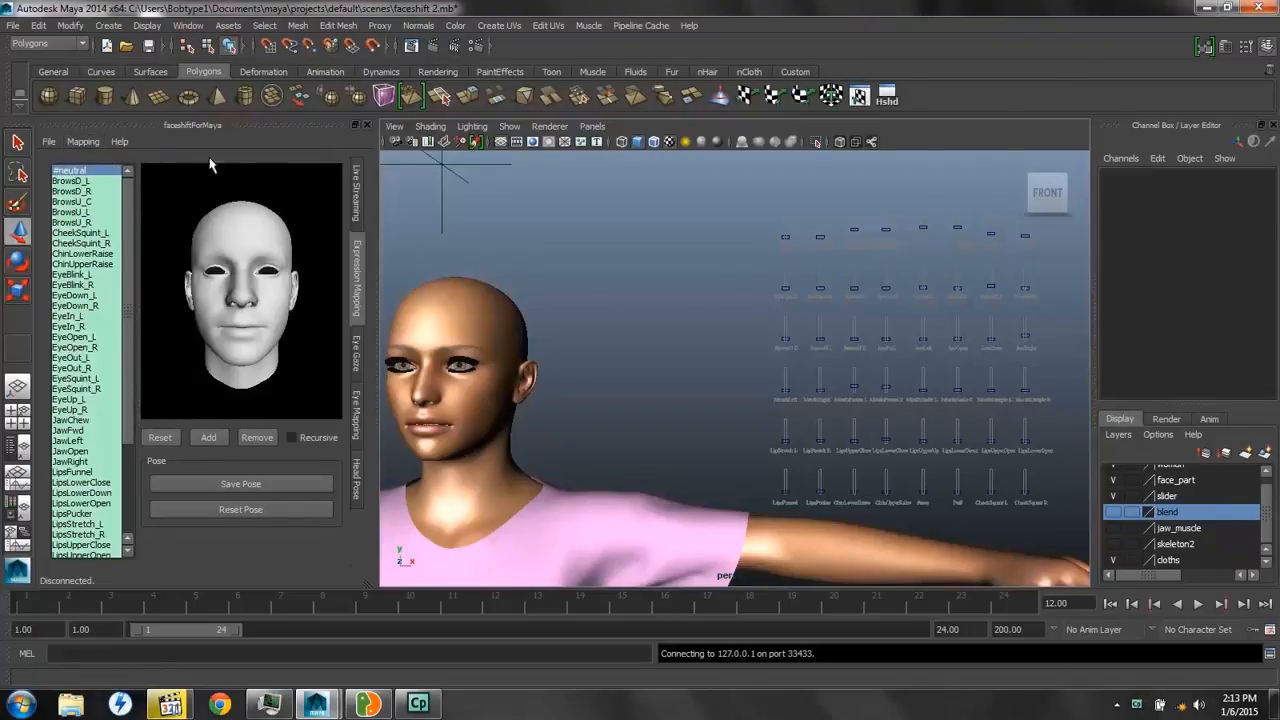
- Check the face tracking in faceshift studio, return to Maya, and connect the plugin's live streaming to faceshift
{"action": "left_click", "coordinate": [357, 186]}
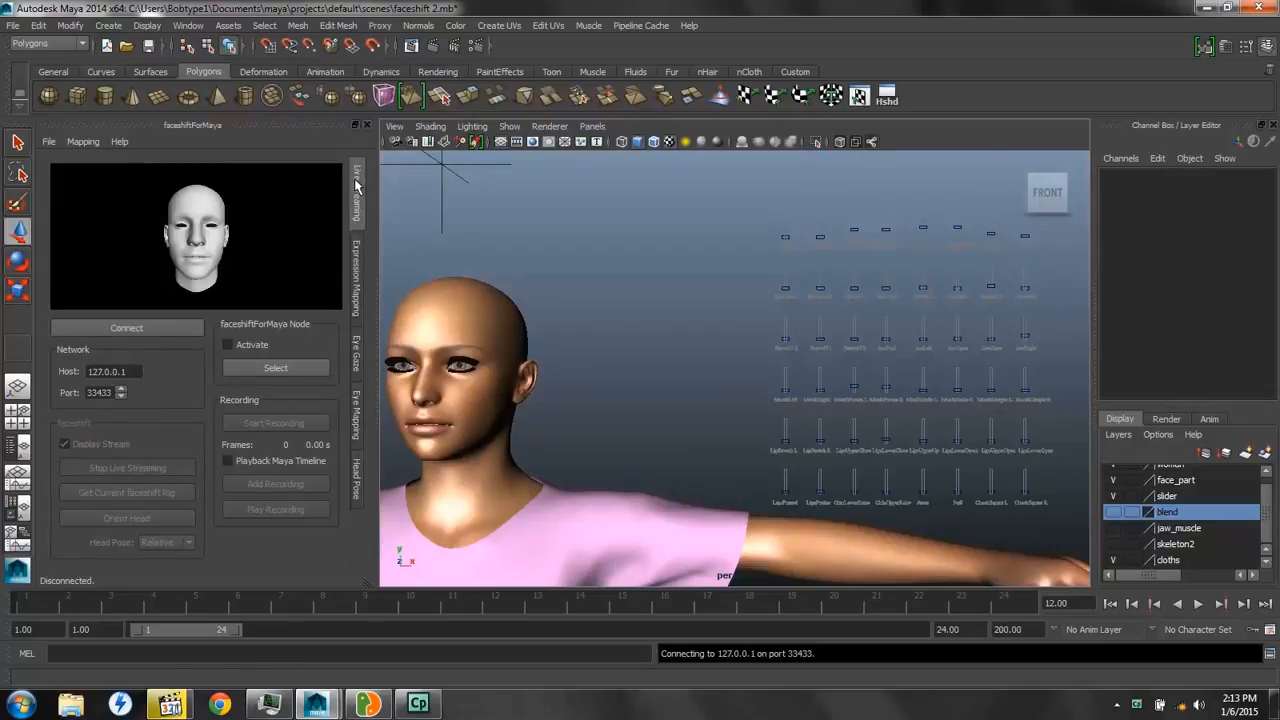
{"action": "left_click", "coordinate": [367, 705]}
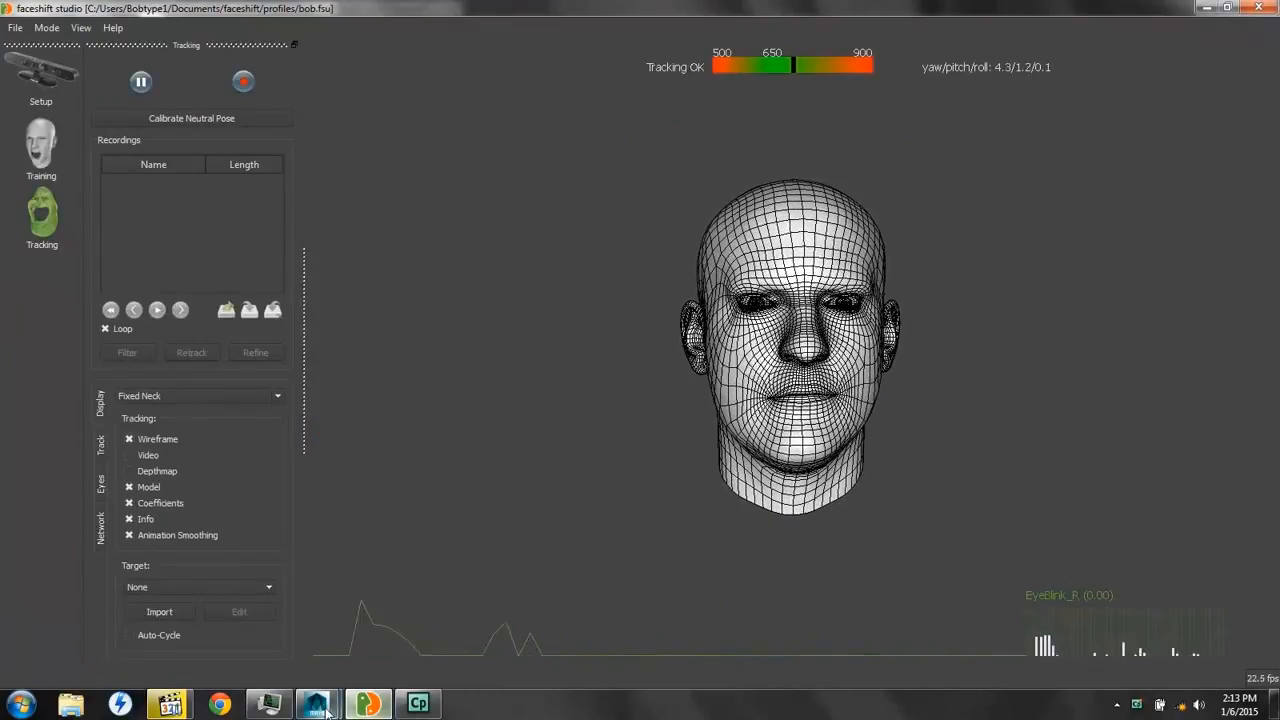
{"action": "left_click", "coordinate": [372, 707]}
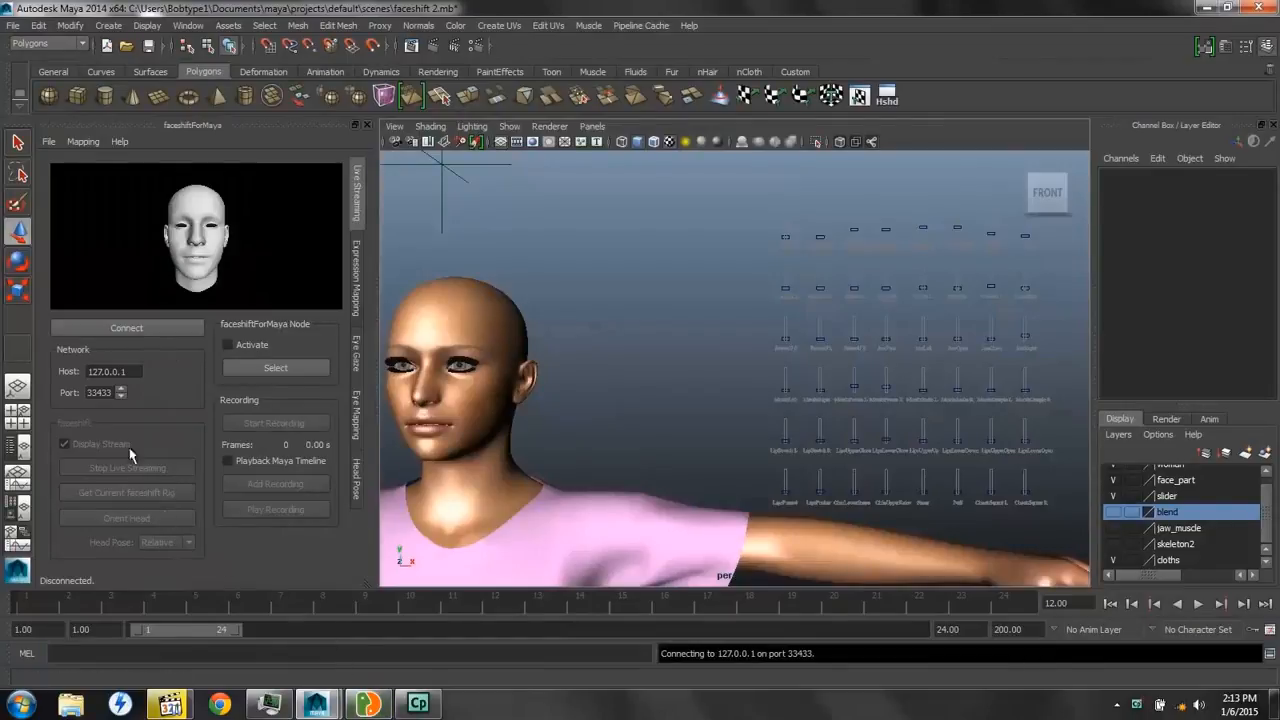
{"action": "left_click", "coordinate": [118, 330]}
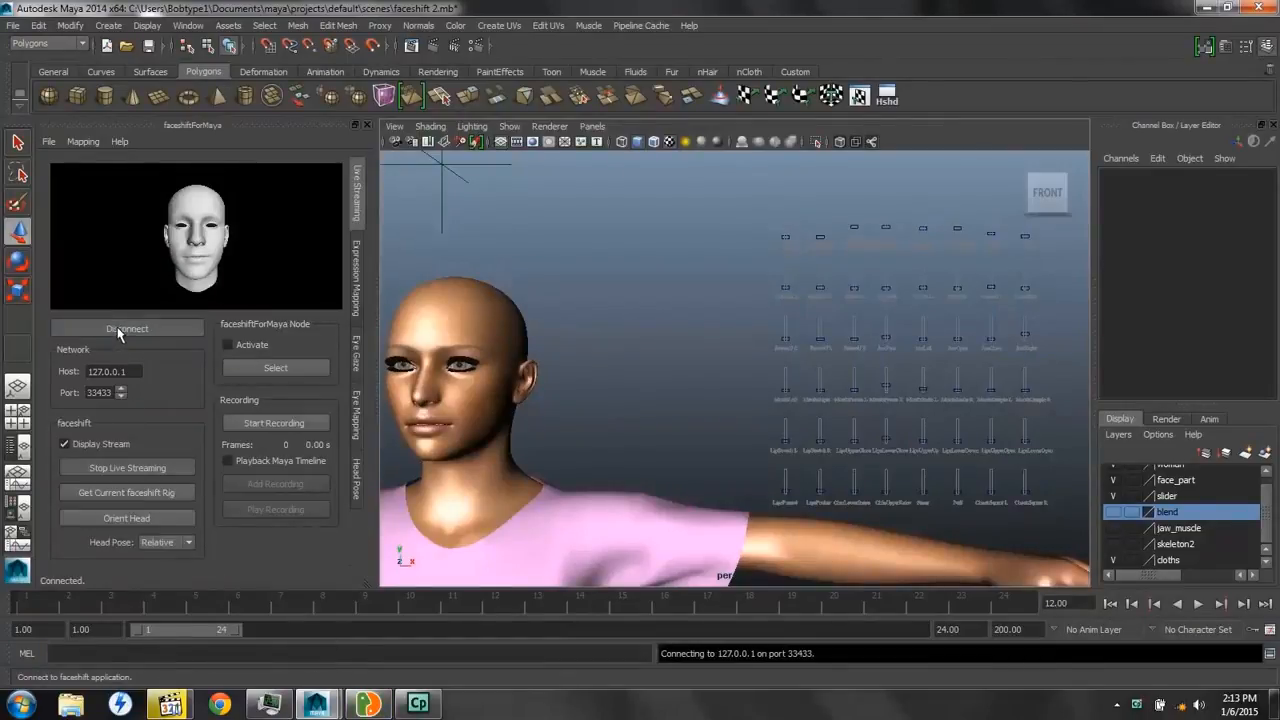